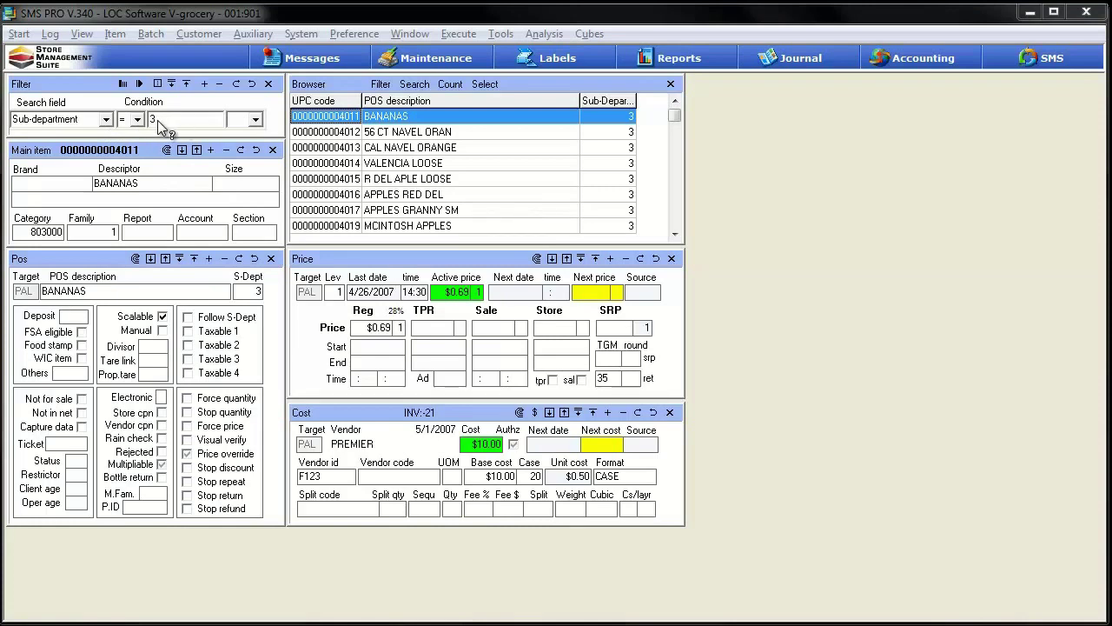
- Select the APPLES GRANNY SM item and expand its Main item details
{"action": "left_click", "coordinate": [412, 211]}
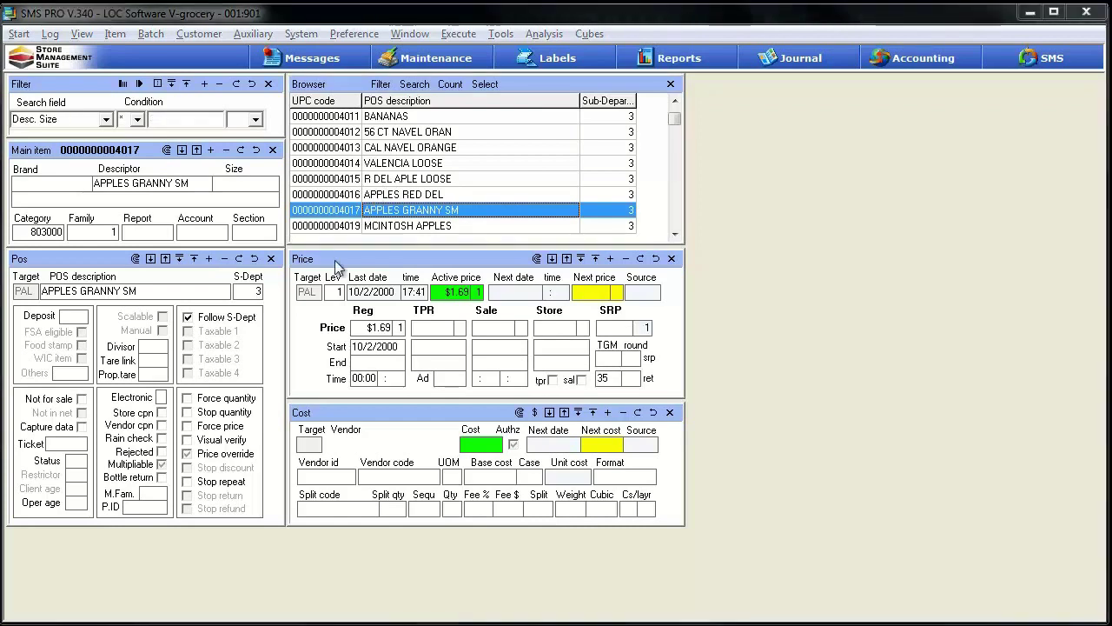
{"action": "left_click", "coordinate": [182, 154]}
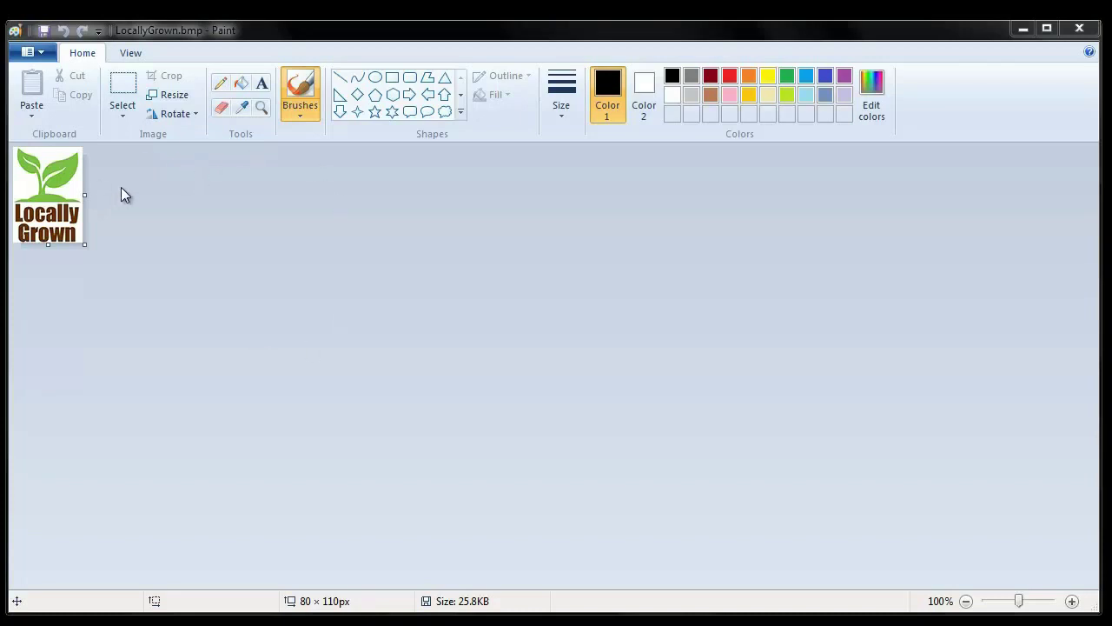
- Check the save options for LocallyGrown.bmp in Paint, and view the storeman-grocery BitMaps folder in Windows Explorer
{"action": "left_click", "coordinate": [39, 51]}
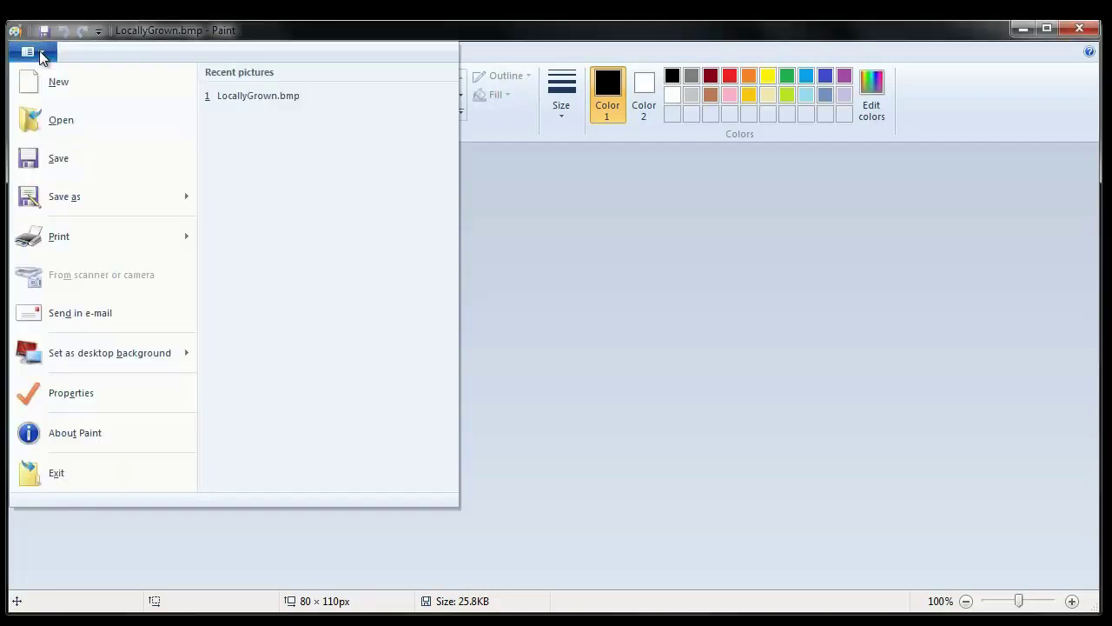
{"action": "mouse_move", "coordinate": [71, 191]}
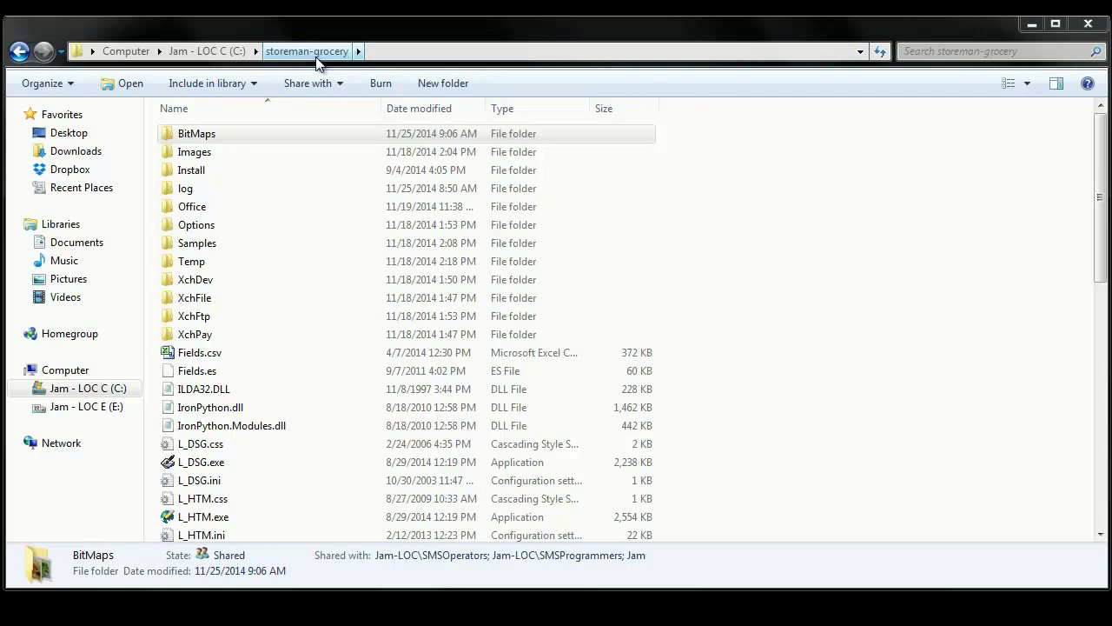
{"action": "left_click", "coordinate": [231, 136]}
{"action": "double_click", "coordinate": [230, 135]}
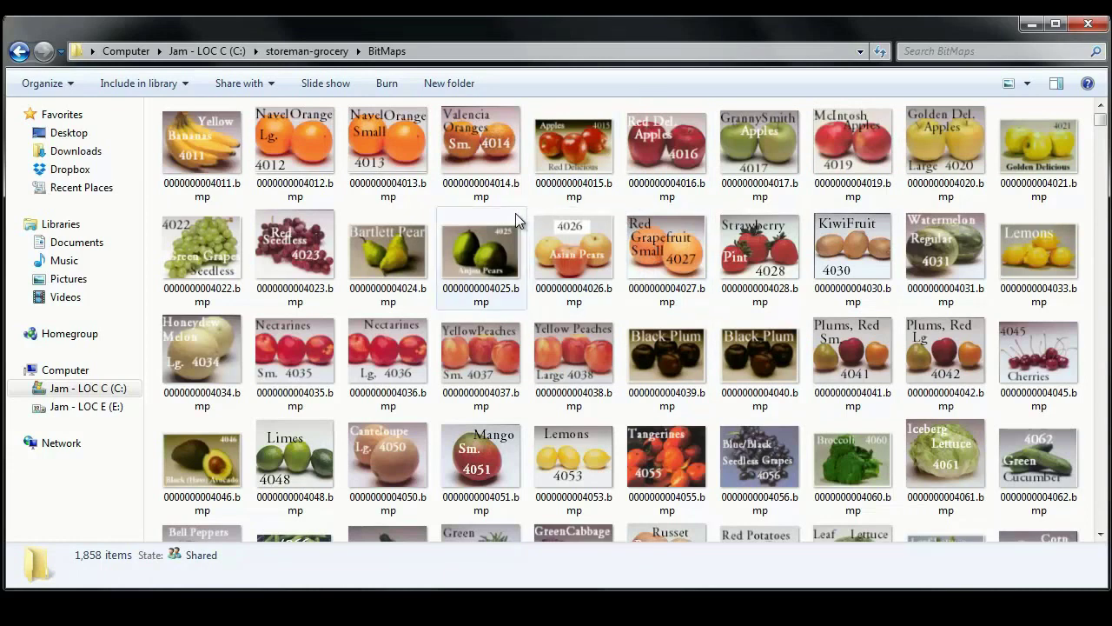
{"action": "left_click", "coordinate": [489, 162]}
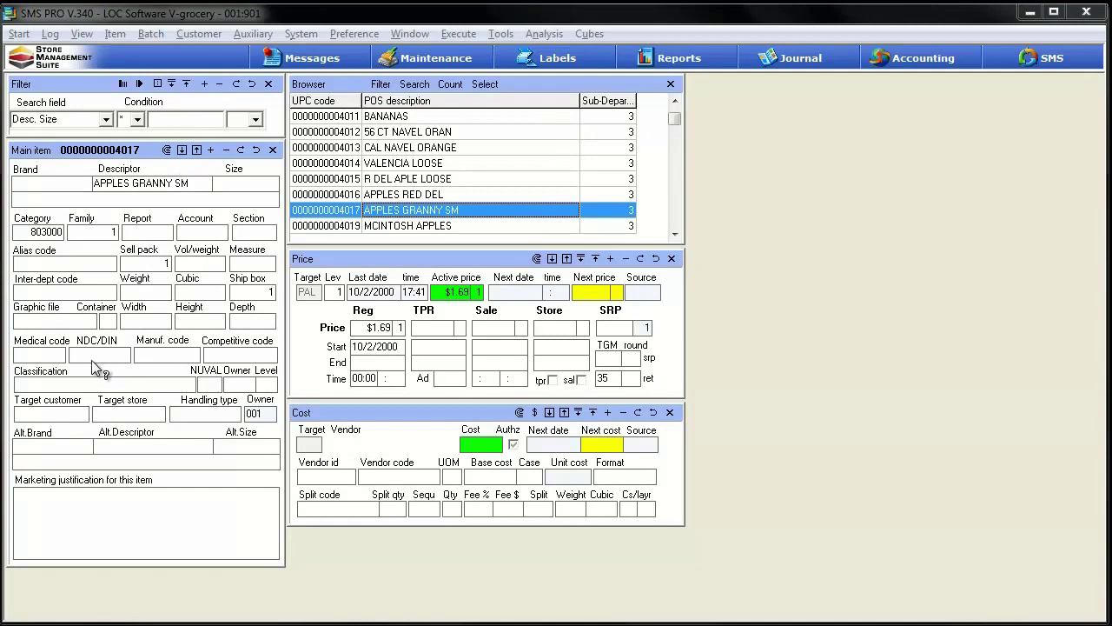
- Set the APPLES GRANNY SM item's graphic file to locallygrown
{"action": "left_click", "coordinate": [61, 322]}
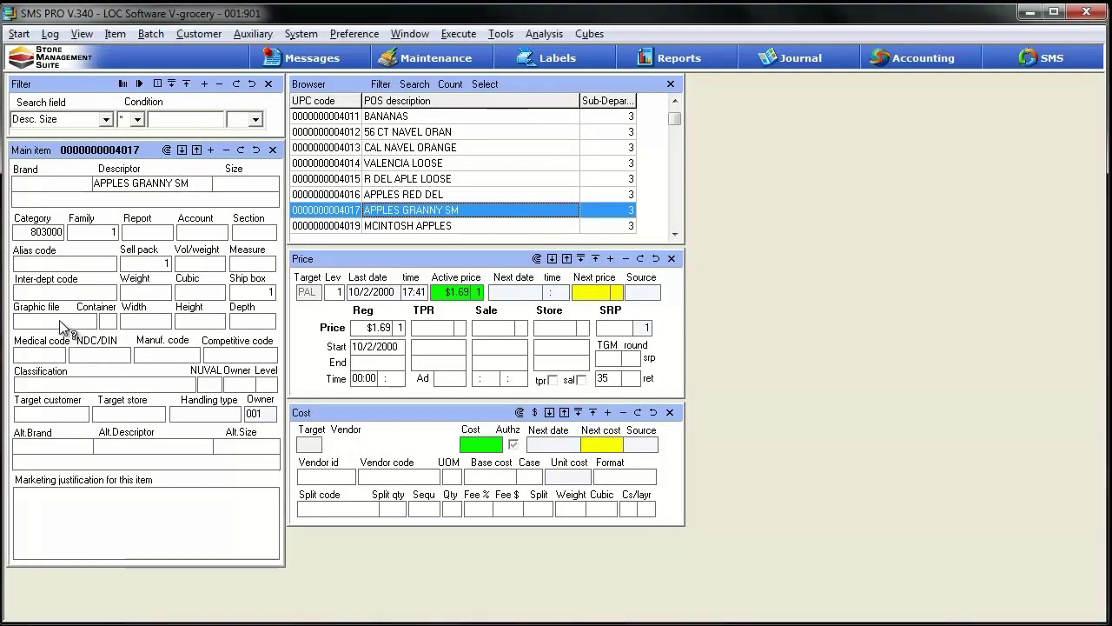
{"action": "type", "text": "locallygrown"}
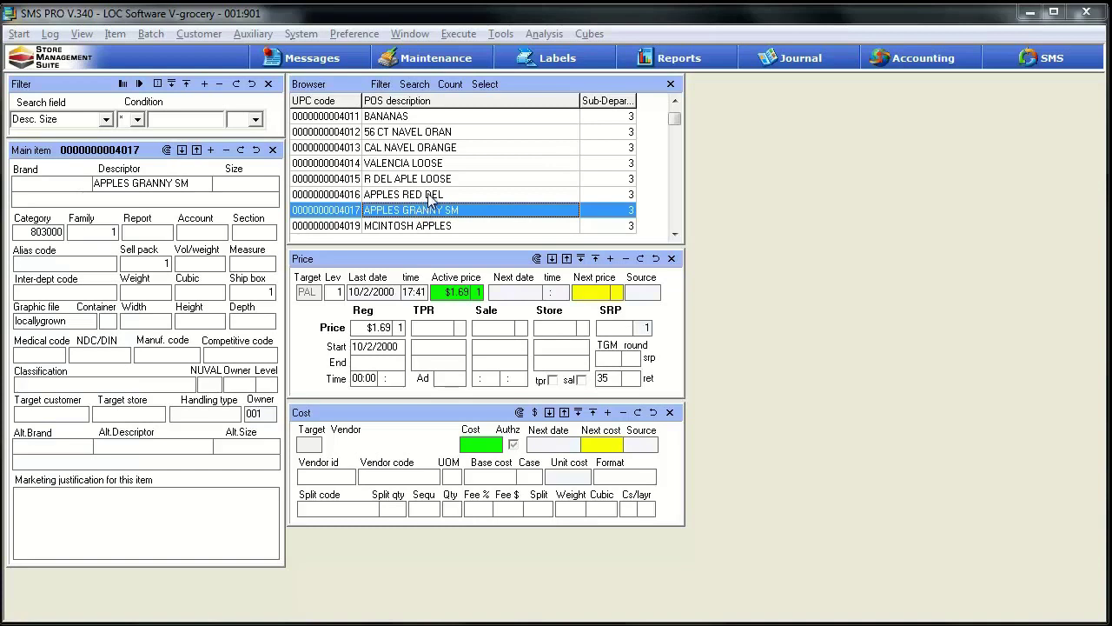
- Open the PORTABLE_SAL_UPC_IMAGE_350_200.LBZ template in Label Designer and delete its Regular Price and You Have Saved text fields
{"action": "left_click", "coordinate": [464, 37]}
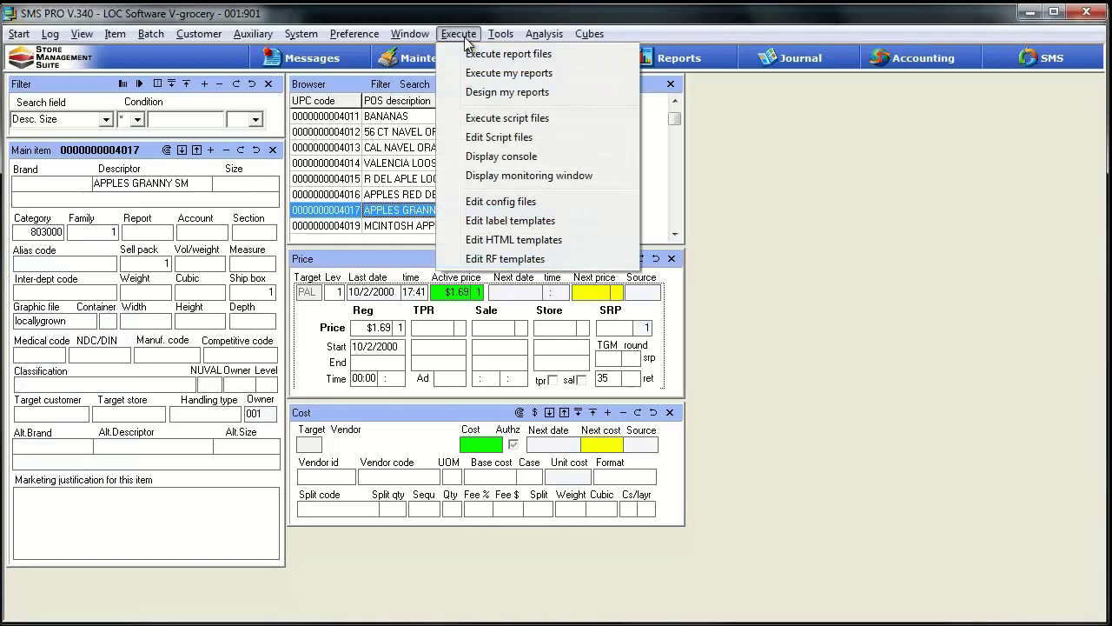
{"action": "left_click", "coordinate": [423, 569]}
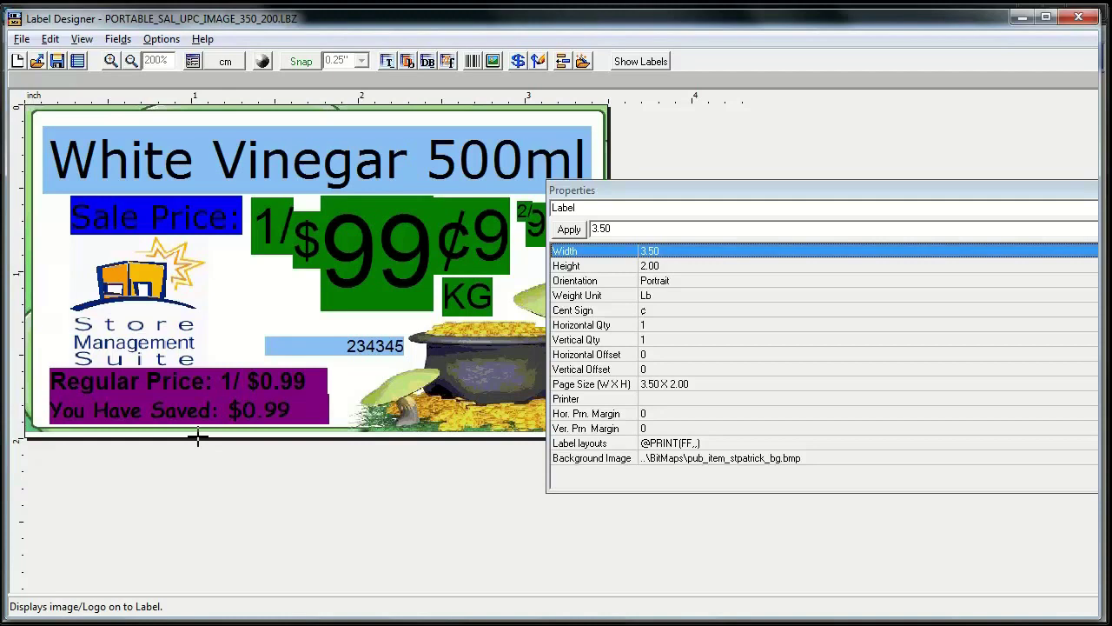
{"action": "left_click", "coordinate": [214, 380]}
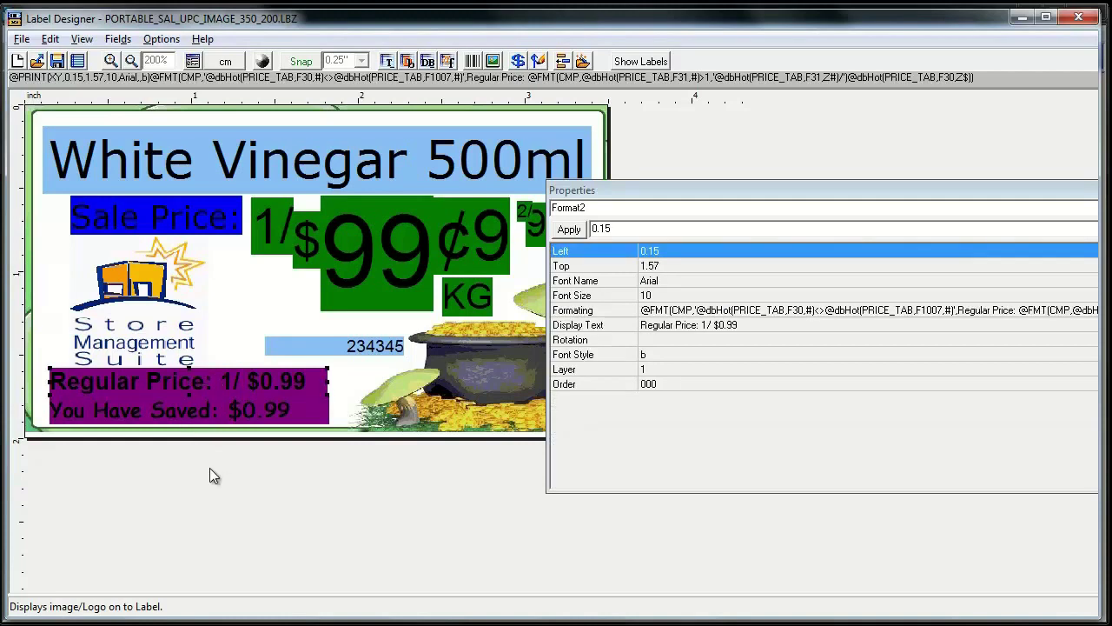
{"action": "key", "text": "Delete"}
{"action": "left_click", "coordinate": [222, 411]}
{"action": "key", "text": "Delete"}
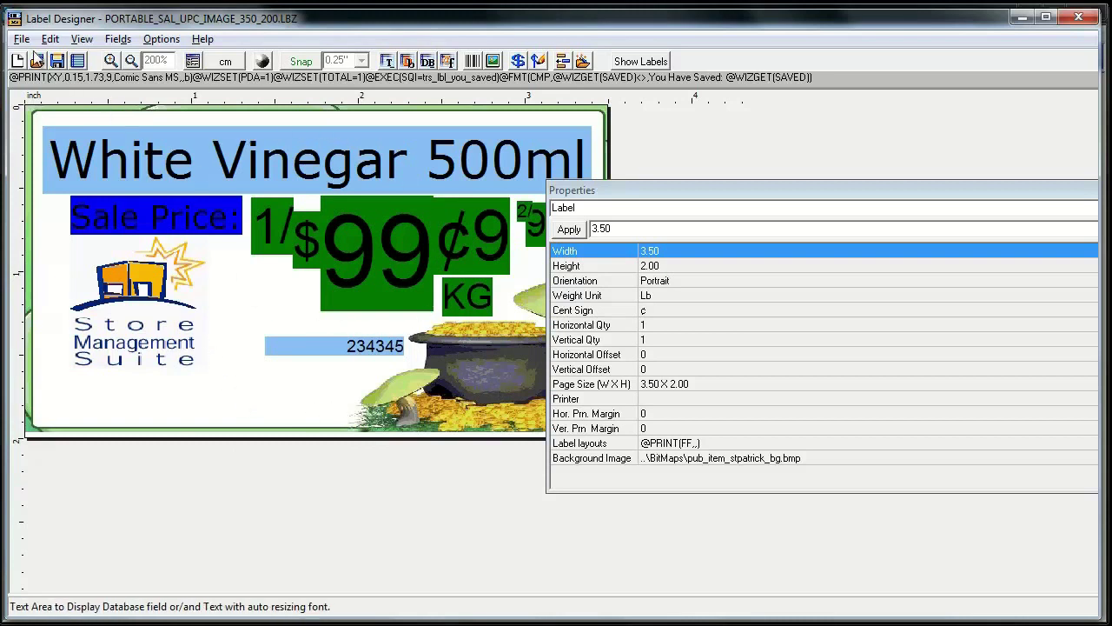
{"action": "left_click", "coordinate": [26, 40]}
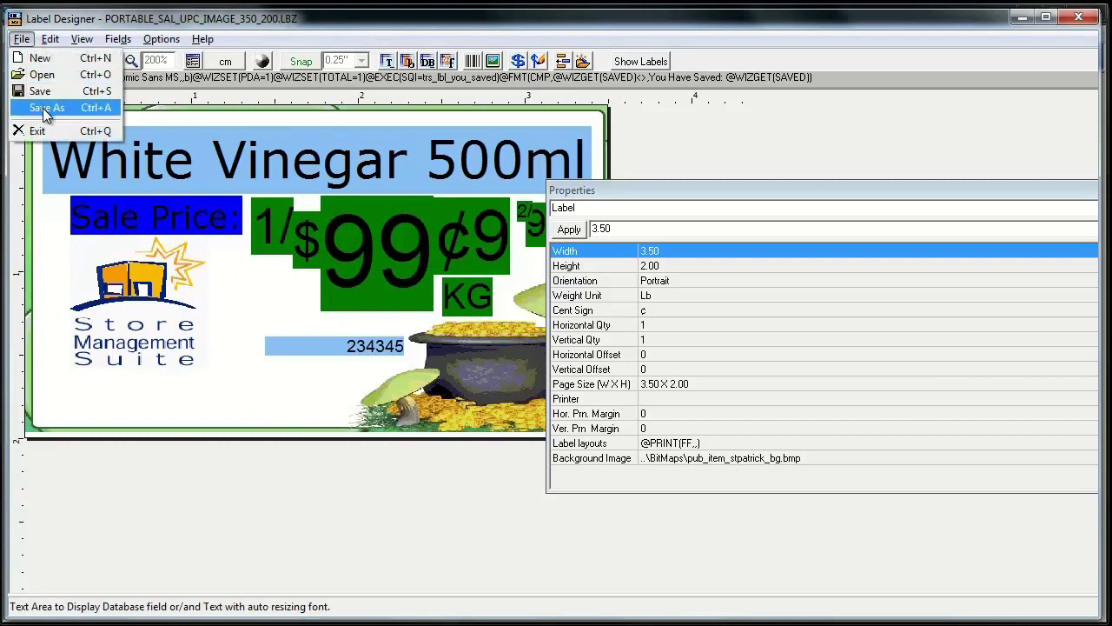
{"action": "left_click", "coordinate": [223, 487]}
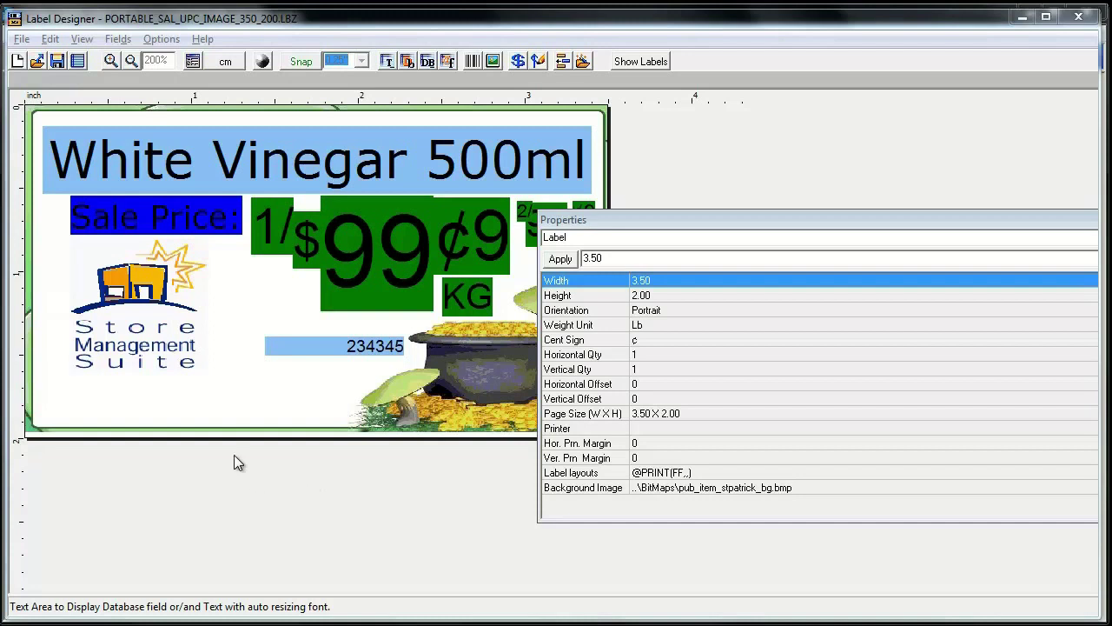
- Examine the properties of the label's description, sale price and logo image objects, including the logo's File Name expression
{"action": "left_click", "coordinate": [116, 297]}
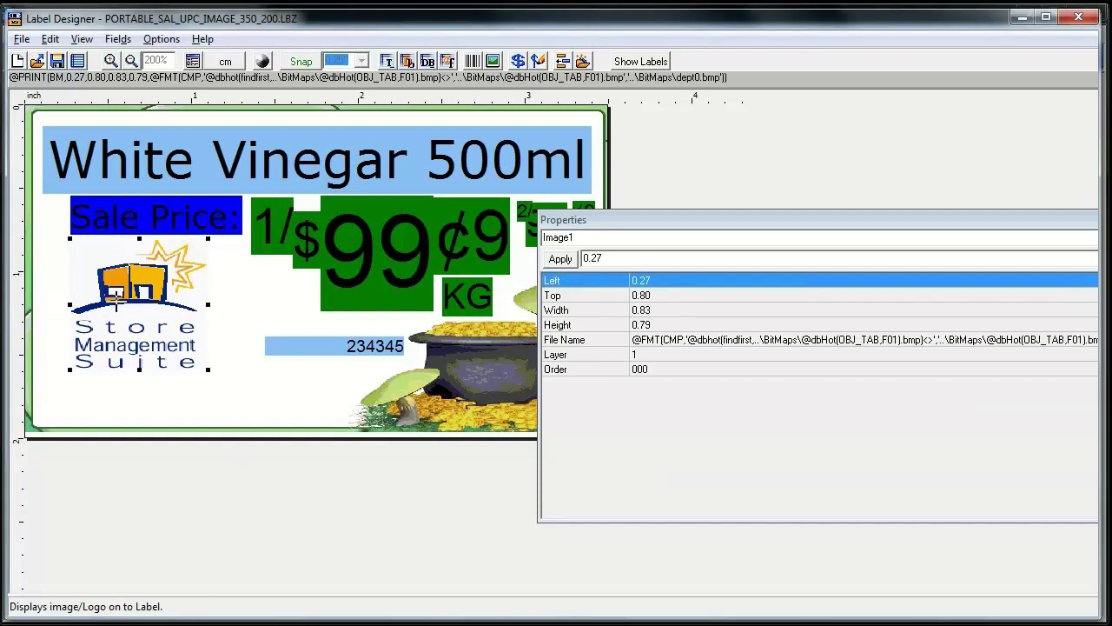
{"action": "left_click", "coordinate": [130, 169]}
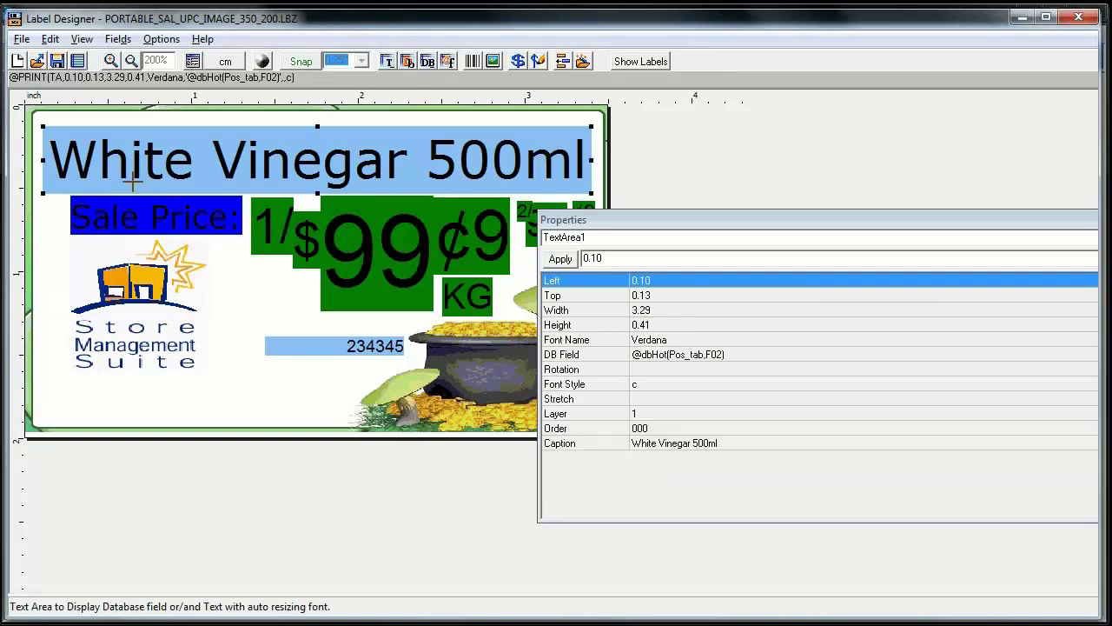
{"action": "left_click", "coordinate": [133, 219]}
{"action": "left_click", "coordinate": [337, 230]}
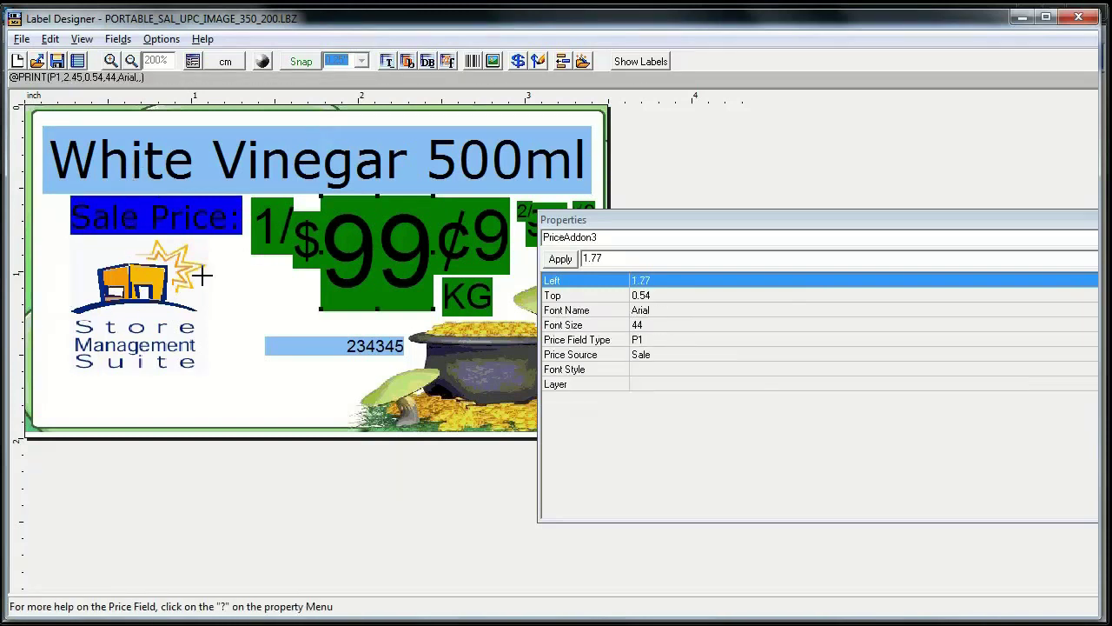
{"action": "left_click", "coordinate": [141, 296]}
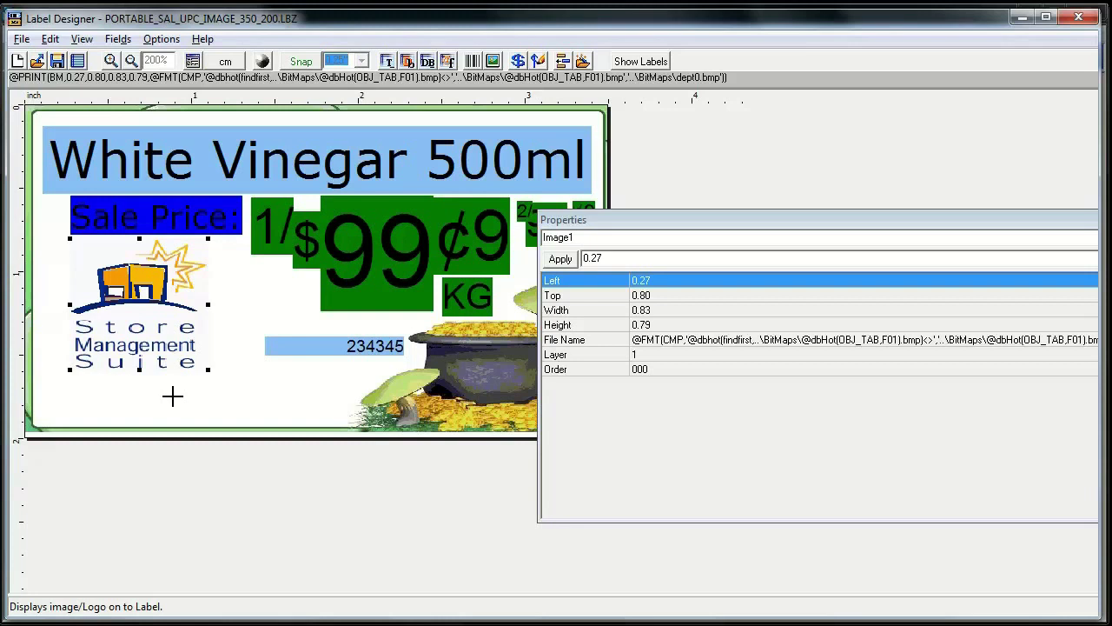
{"action": "left_click_drag", "start_coordinate": [713, 219], "coordinate": [411, 239]}
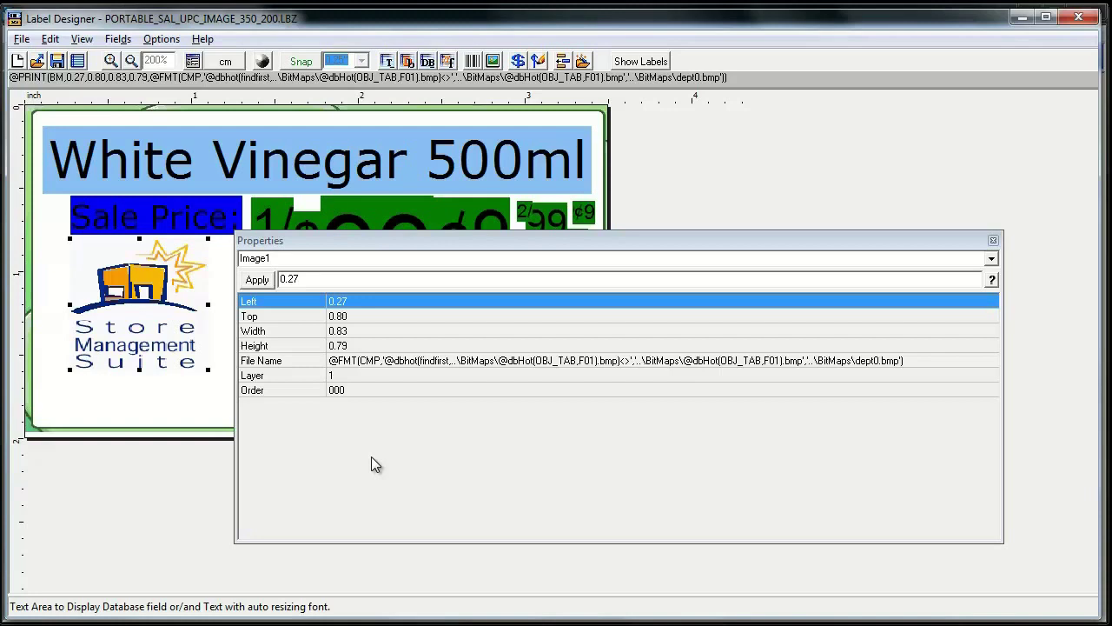
{"action": "left_click", "coordinate": [279, 361]}
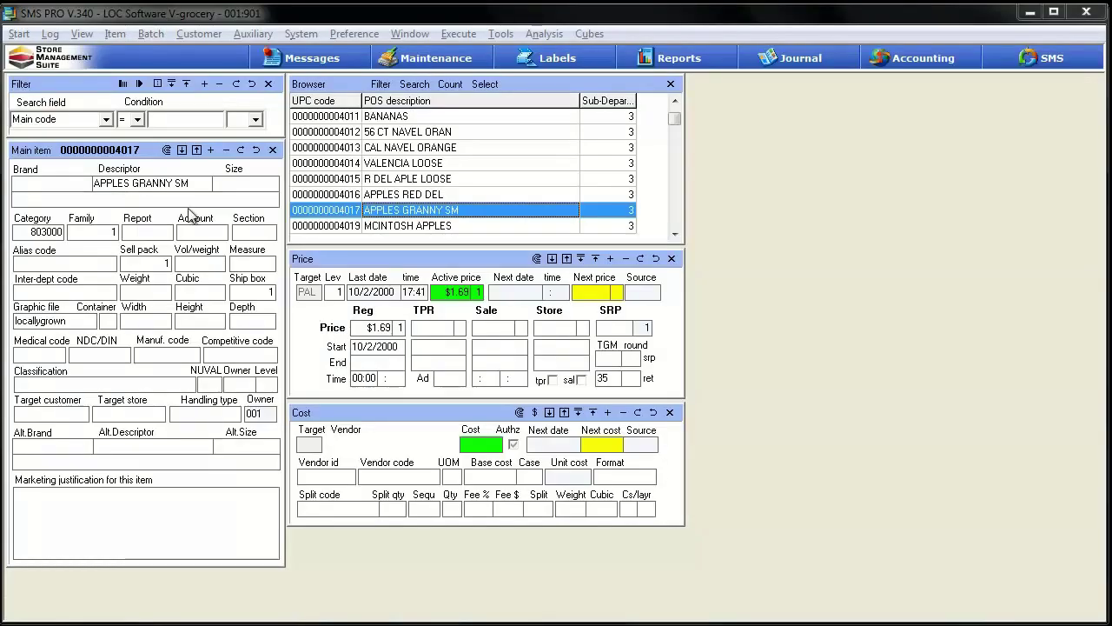
- Look up the database field number of the item's Graphic file field in SMS PRO
{"action": "double_click", "coordinate": [73, 322]}
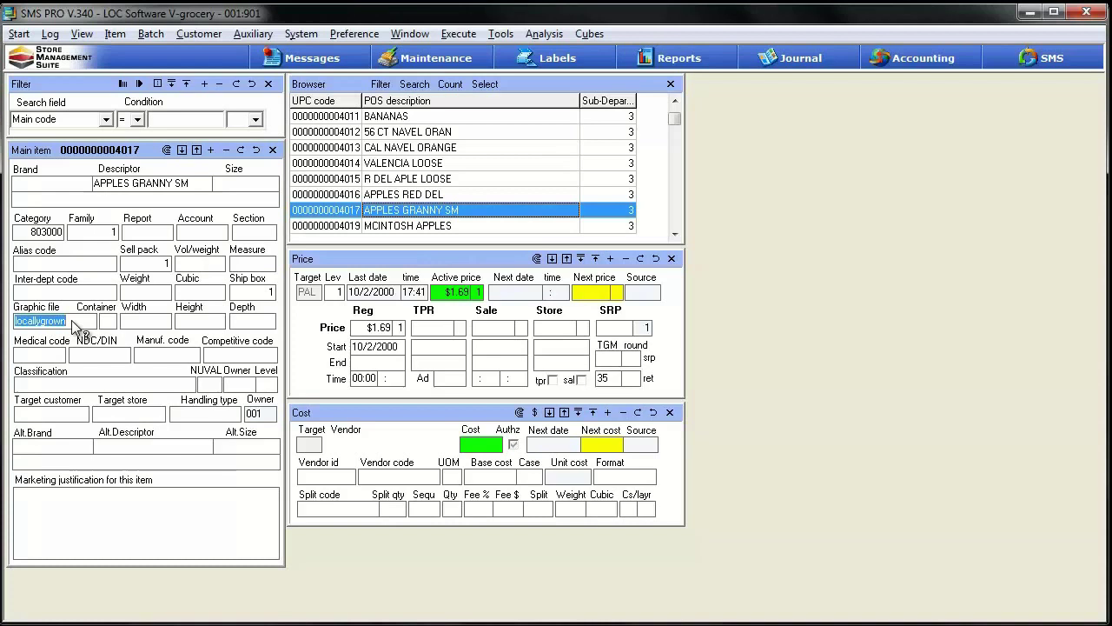
{"action": "left_click", "coordinate": [104, 121]}
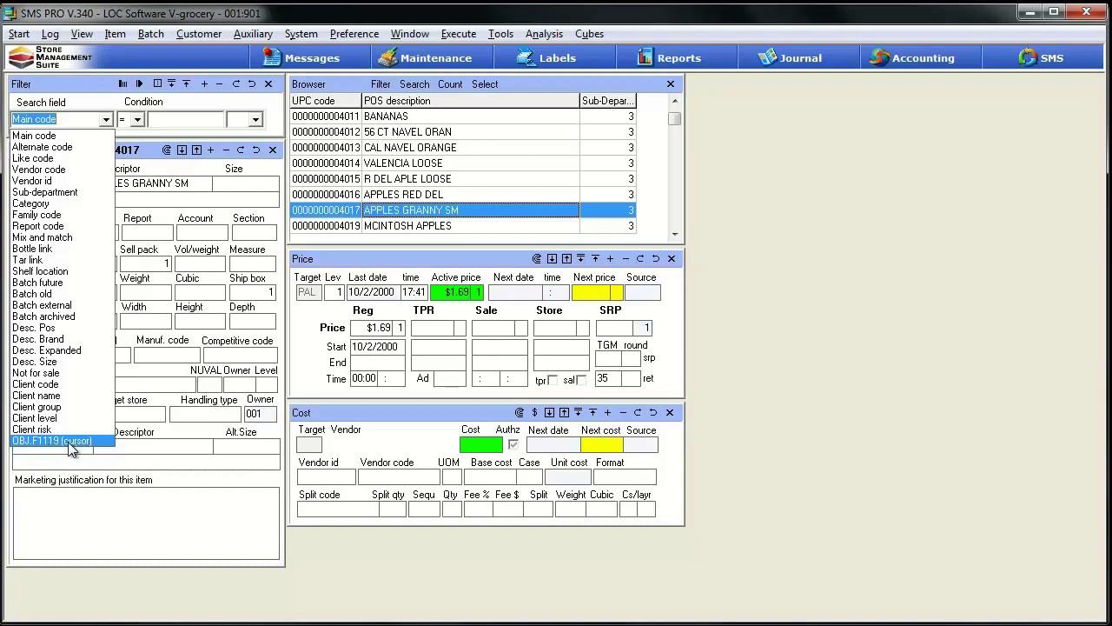
{"action": "left_click", "coordinate": [147, 378]}
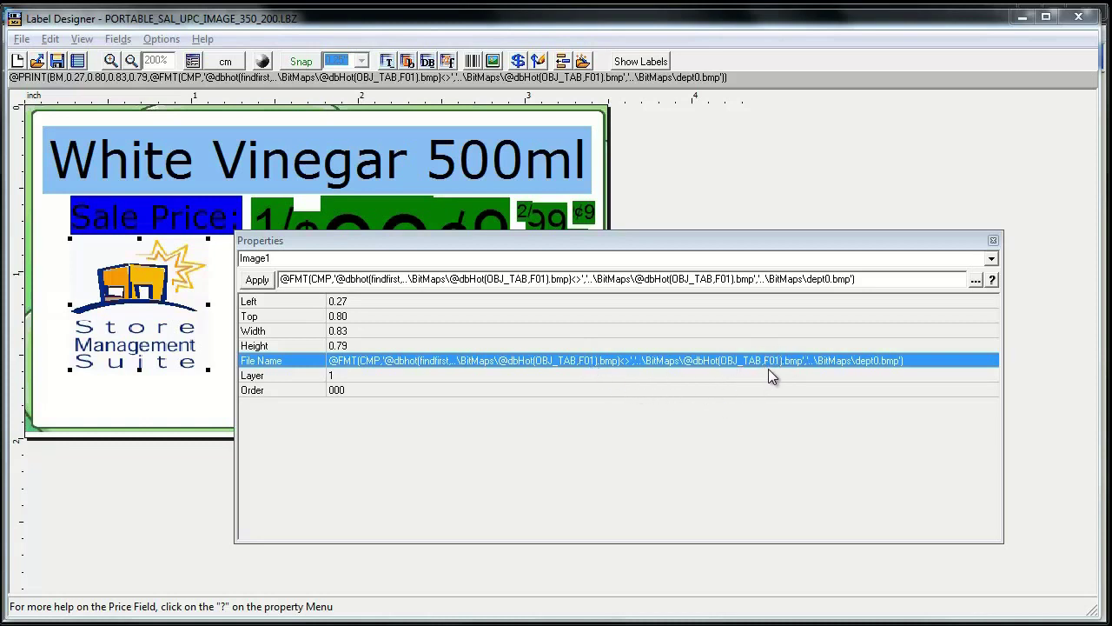
- In Label Designer, replace both F01 references with F1119 in the logo image's File Name expression and apply the change
{"action": "left_click", "coordinate": [592, 360]}
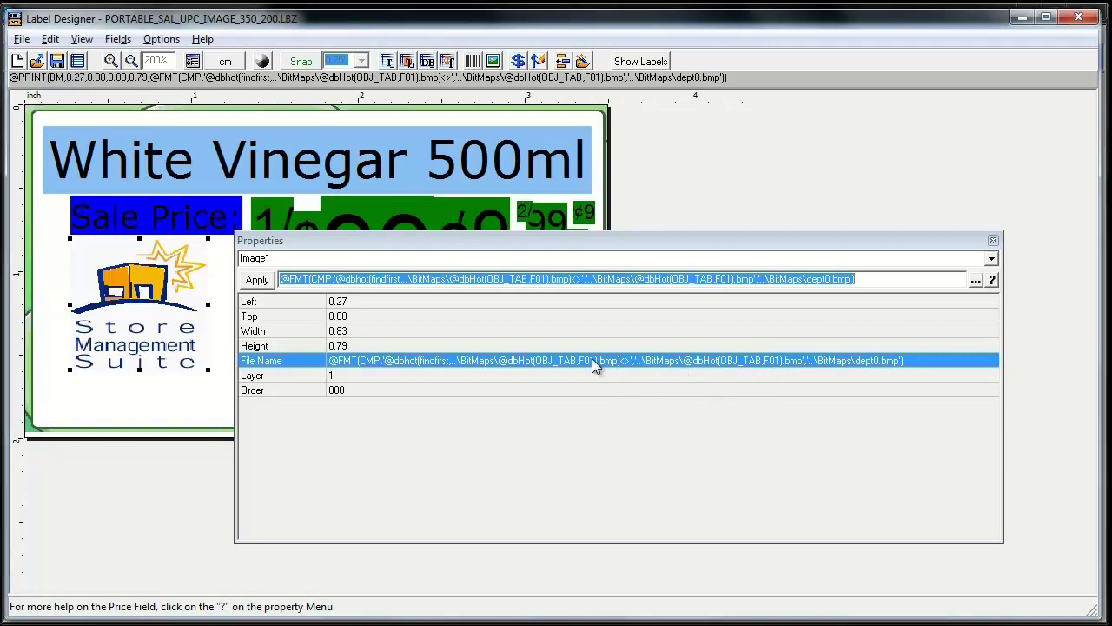
{"action": "double_click", "coordinate": [549, 279]}
{"action": "key", "text": "Right"}
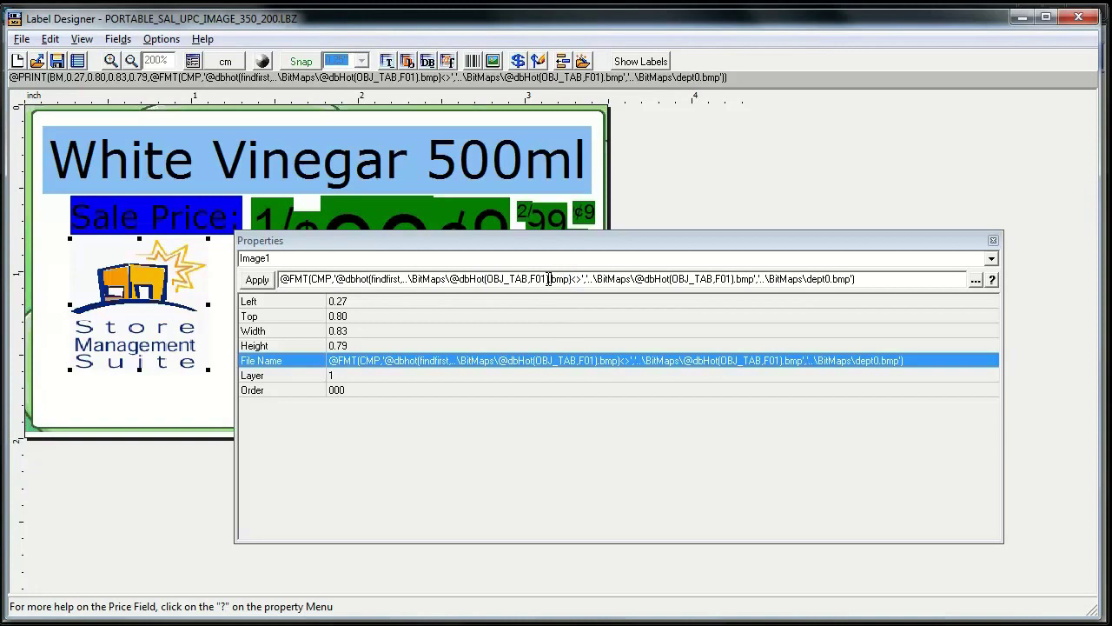
{"action": "key", "text": "BackSpace"}
{"action": "key", "text": "BackSpace"}
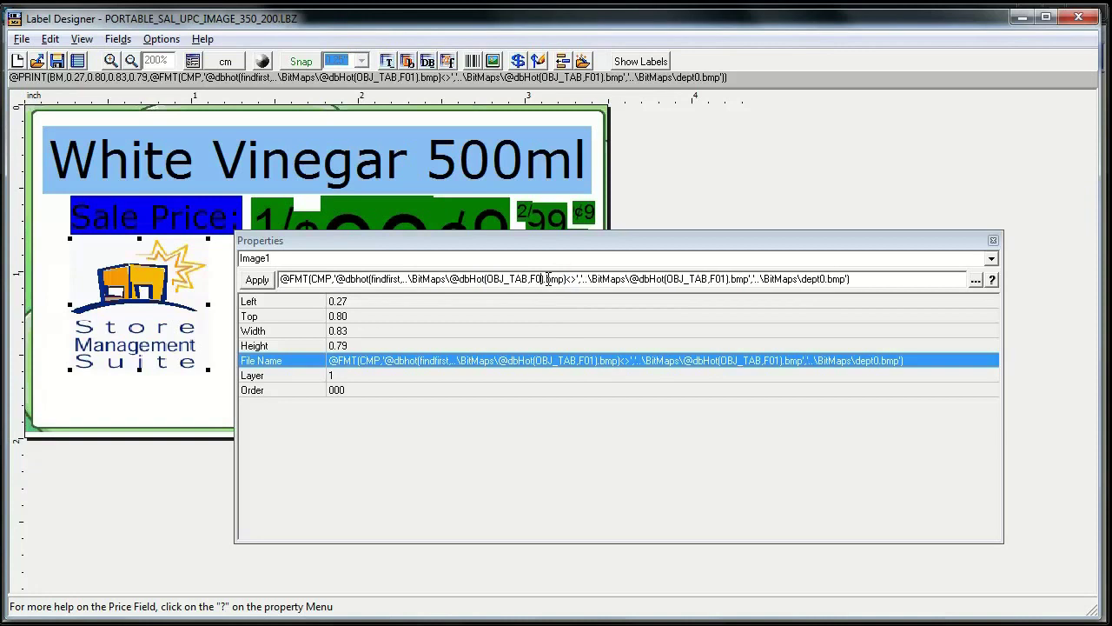
{"action": "type", "text": "119"}
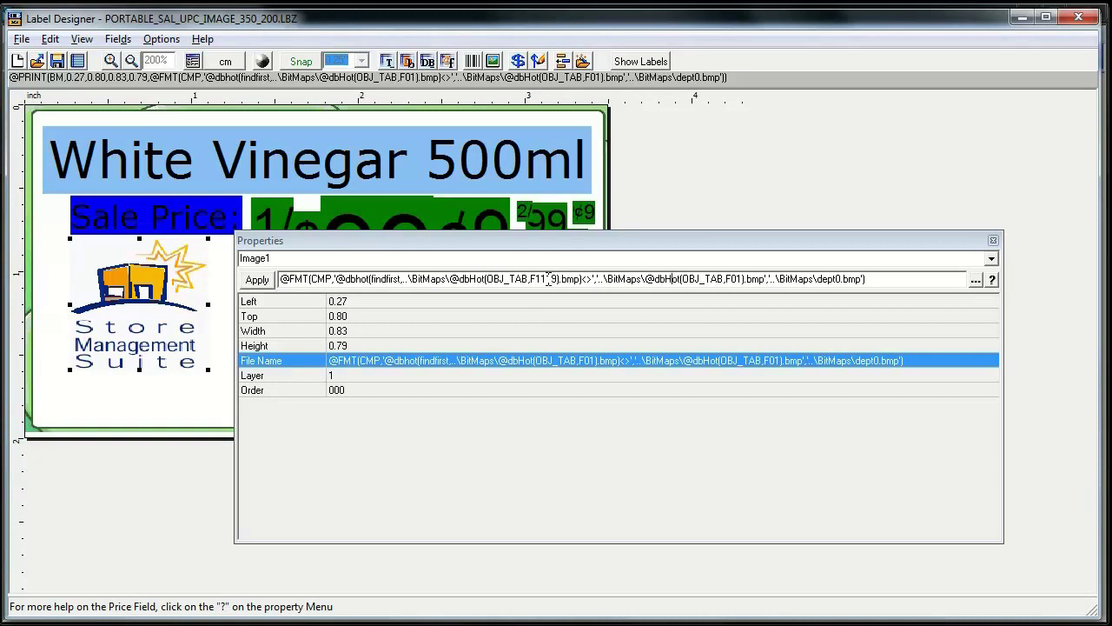
{"action": "key", "text": "Right"}
{"action": "key", "text": "Right"}
{"action": "key", "text": "Delete"}
{"action": "key", "text": "Delete"}
{"action": "type", "text": "119"}
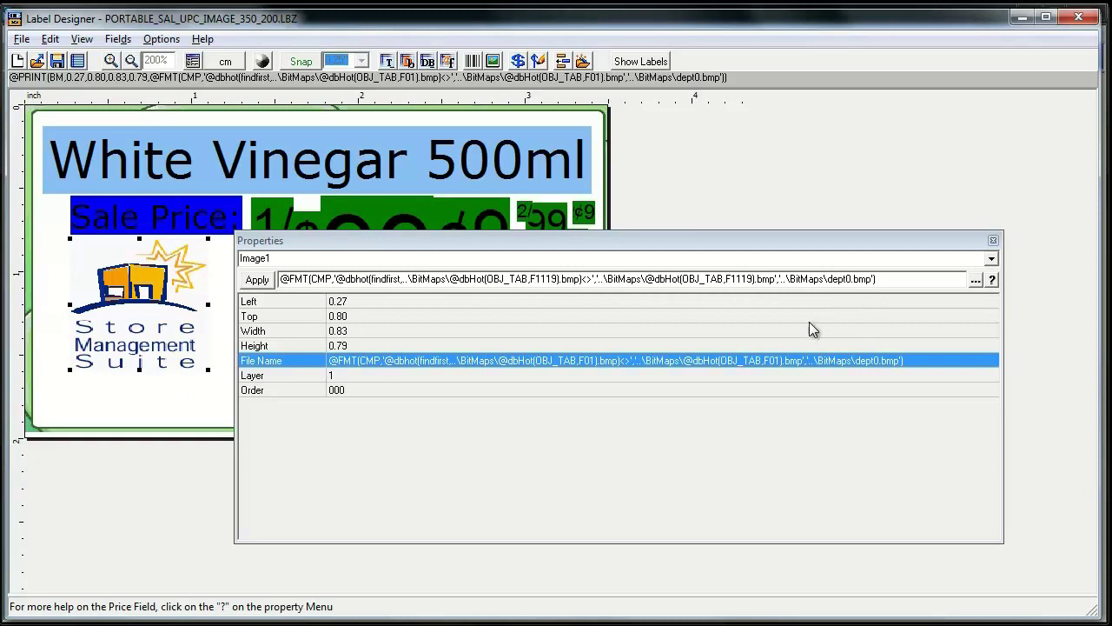
{"action": "left_click", "coordinate": [257, 279]}
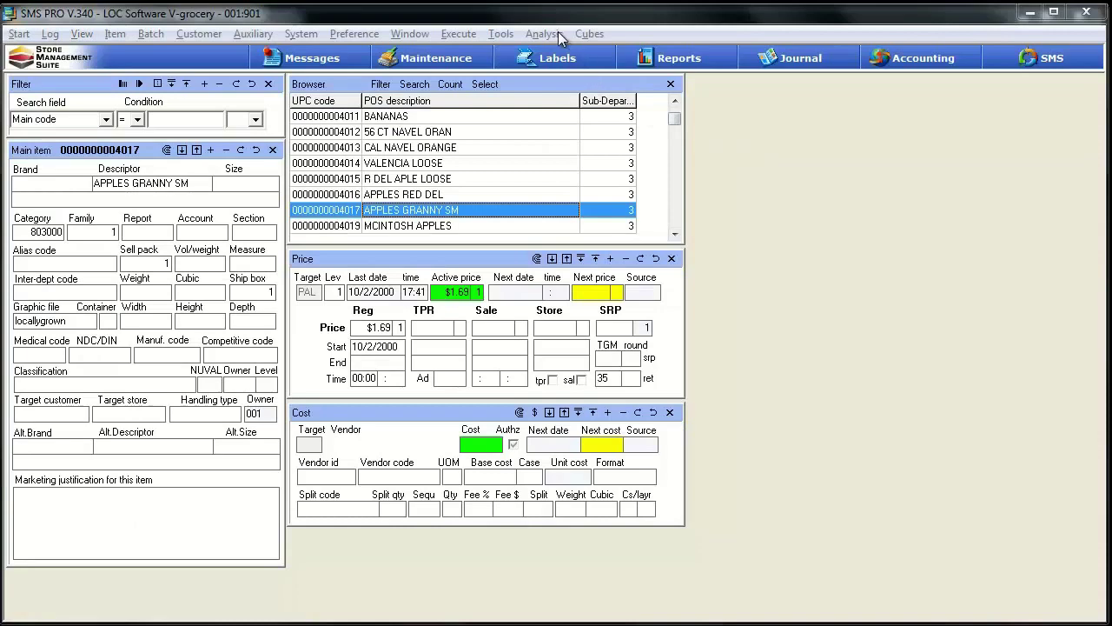
- Launch one instant label for APPLES GRANNY SM from the SMS PRO maintenance utilities, using the preset sale label format and Retail source
{"action": "left_click", "coordinate": [546, 34]}
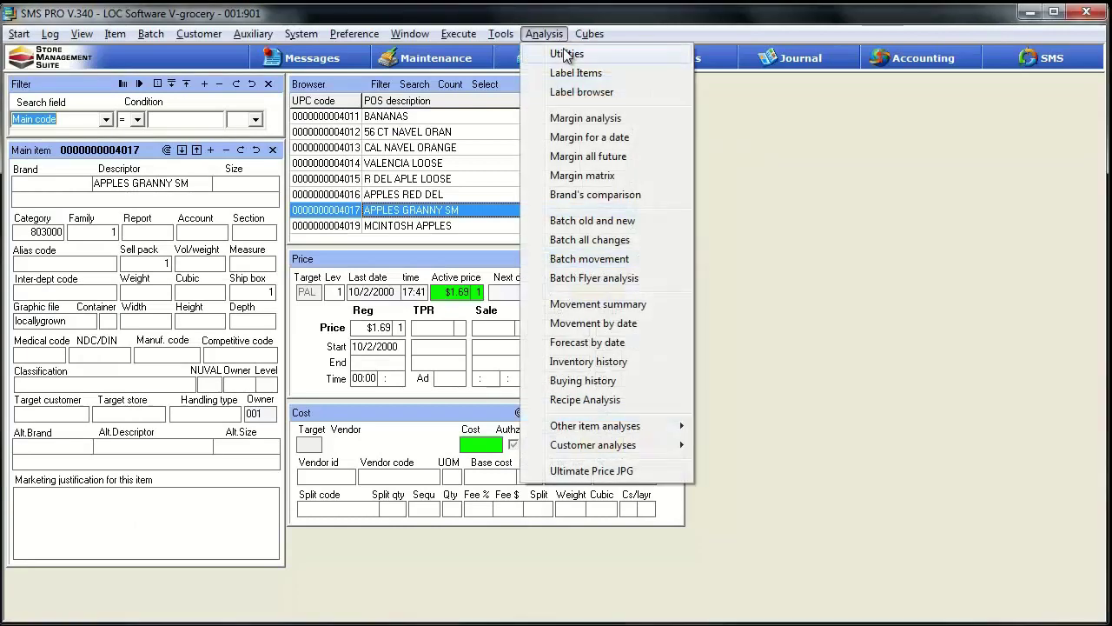
{"action": "left_click", "coordinate": [566, 54]}
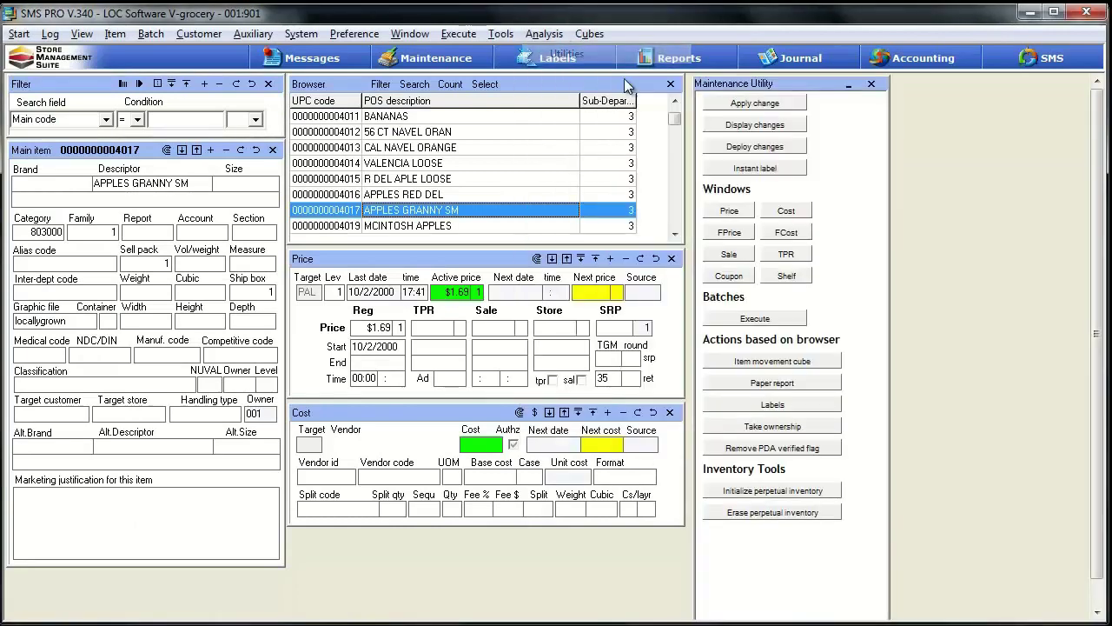
{"action": "left_click", "coordinate": [755, 168]}
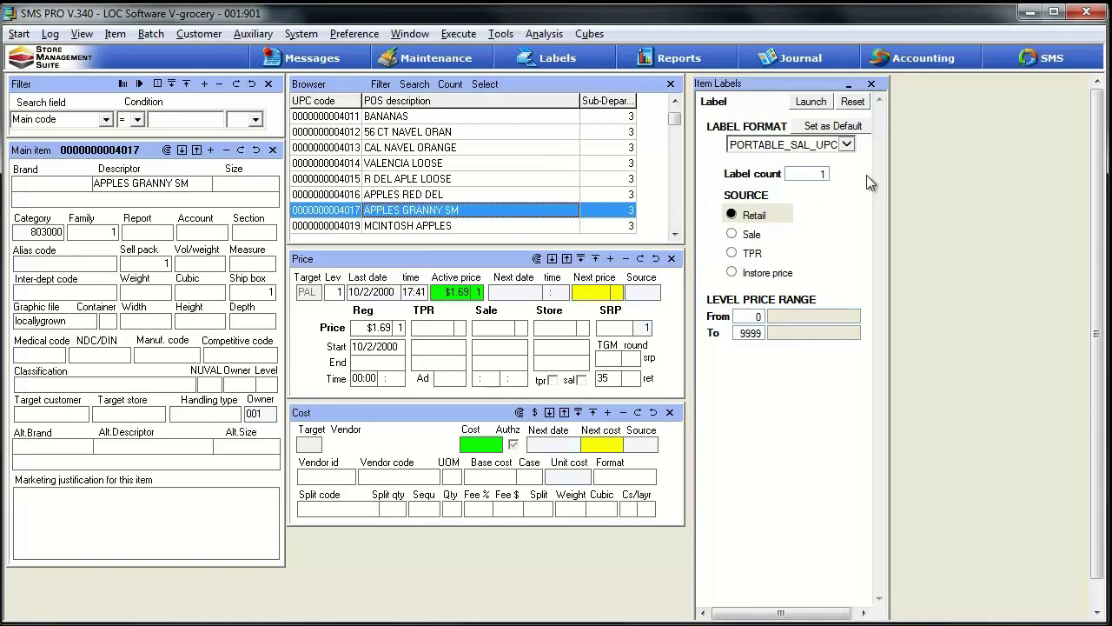
{"action": "left_click", "coordinate": [846, 144]}
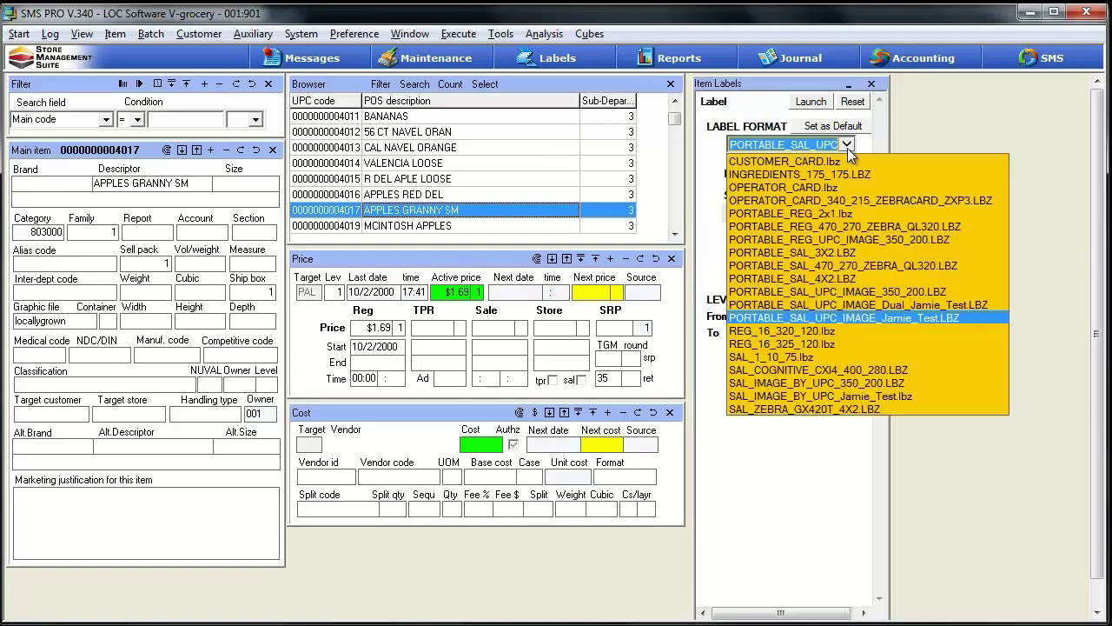
{"action": "left_click", "coordinate": [847, 145]}
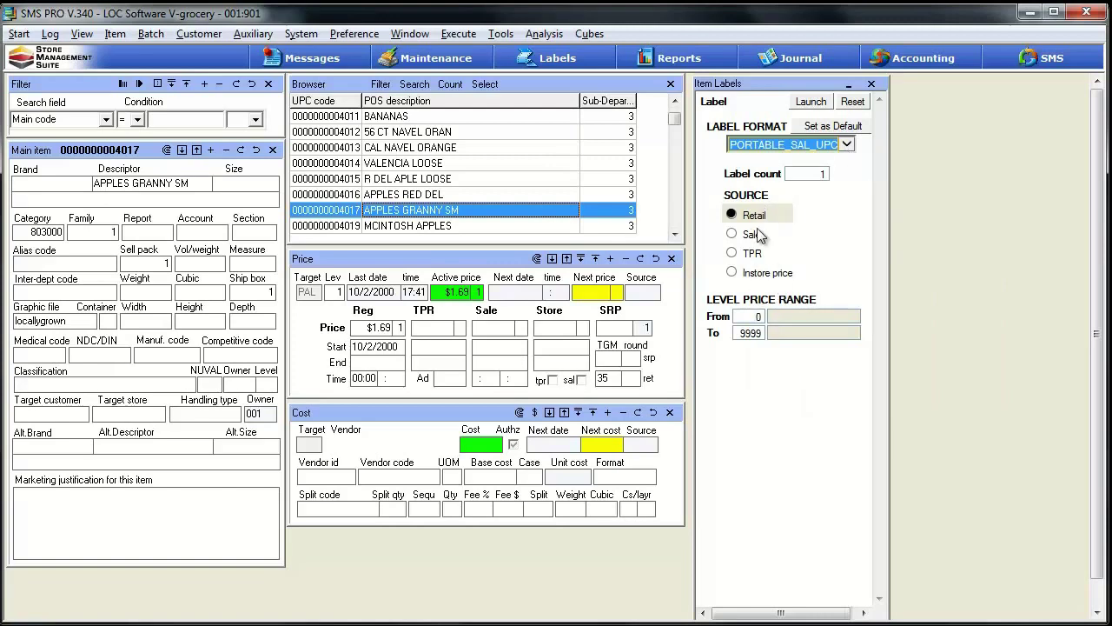
{"action": "left_click", "coordinate": [811, 101]}
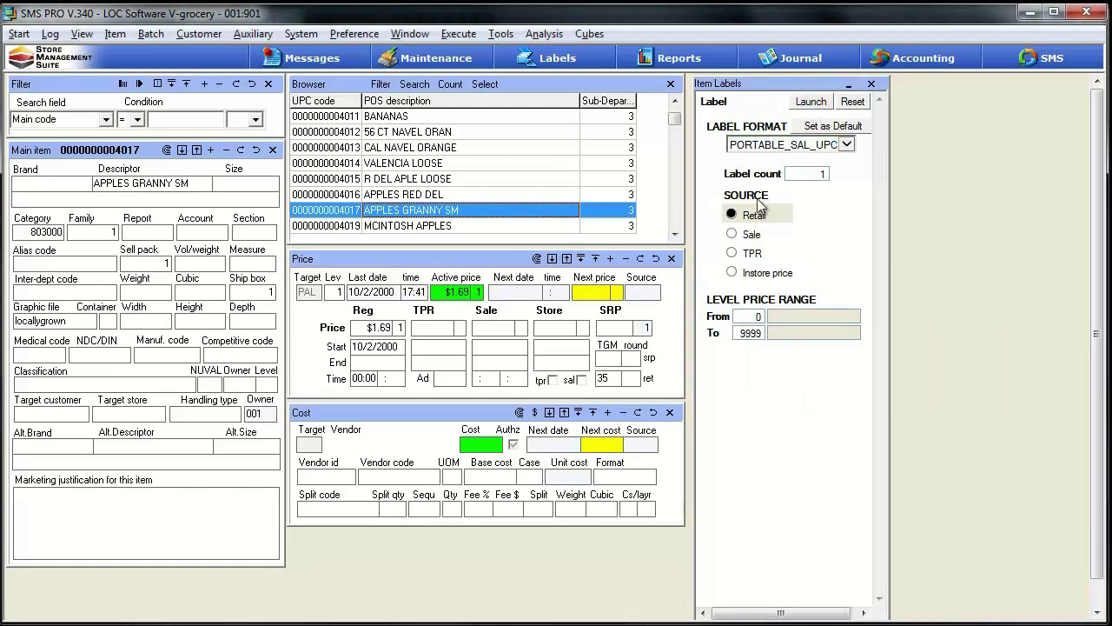
- Print the queued label from the list of all labels to print, using the CutePDF Writer printer
{"action": "left_click", "coordinate": [553, 63]}
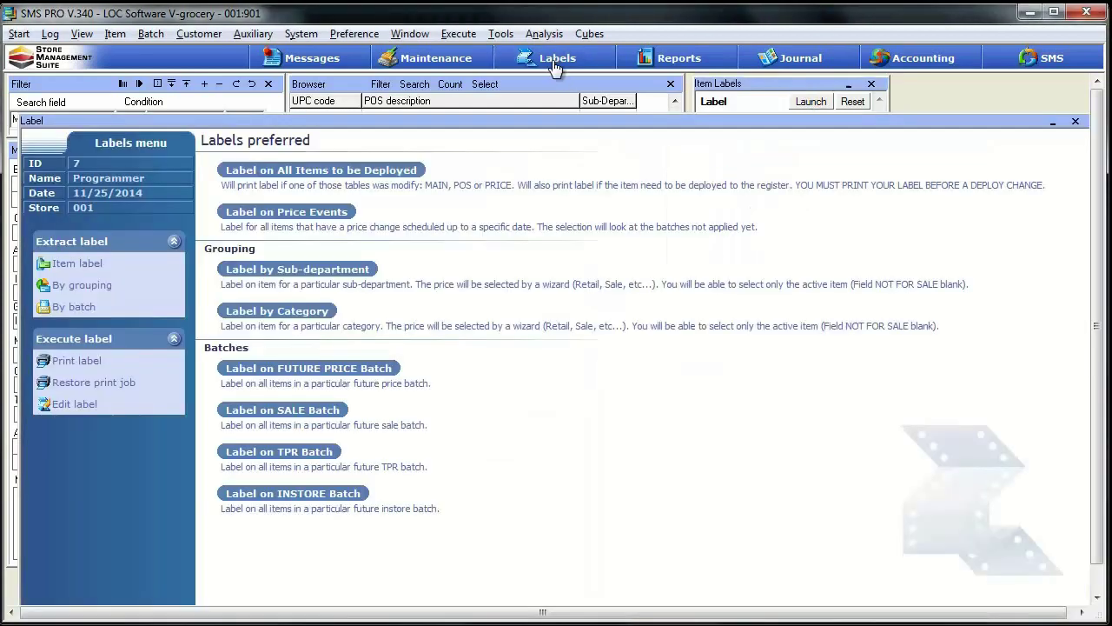
{"action": "left_click", "coordinate": [87, 361]}
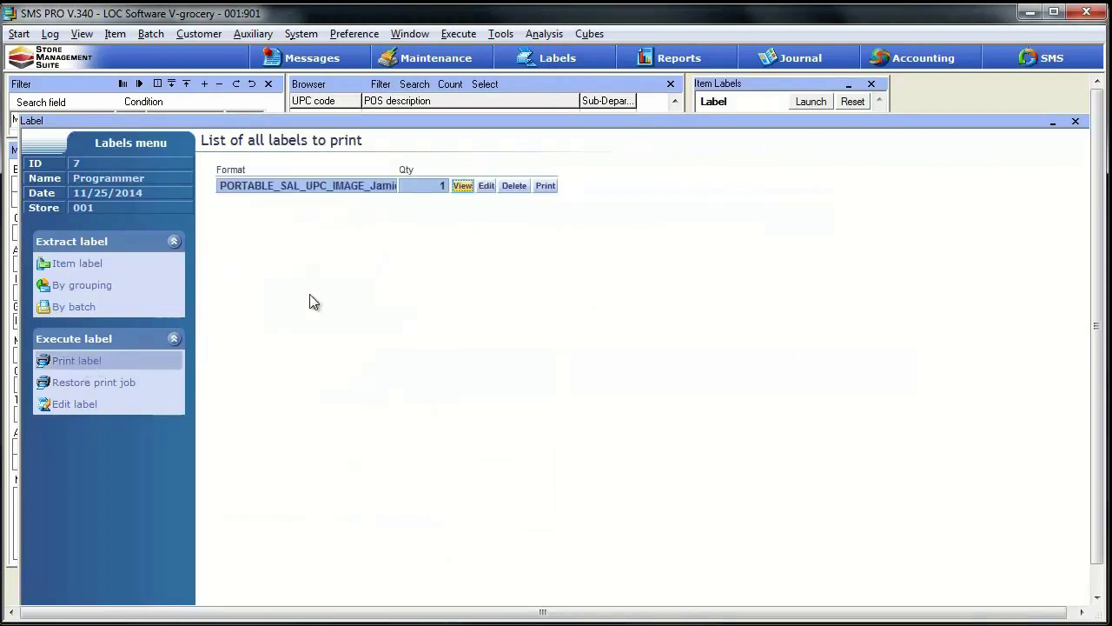
{"action": "left_click", "coordinate": [546, 187]}
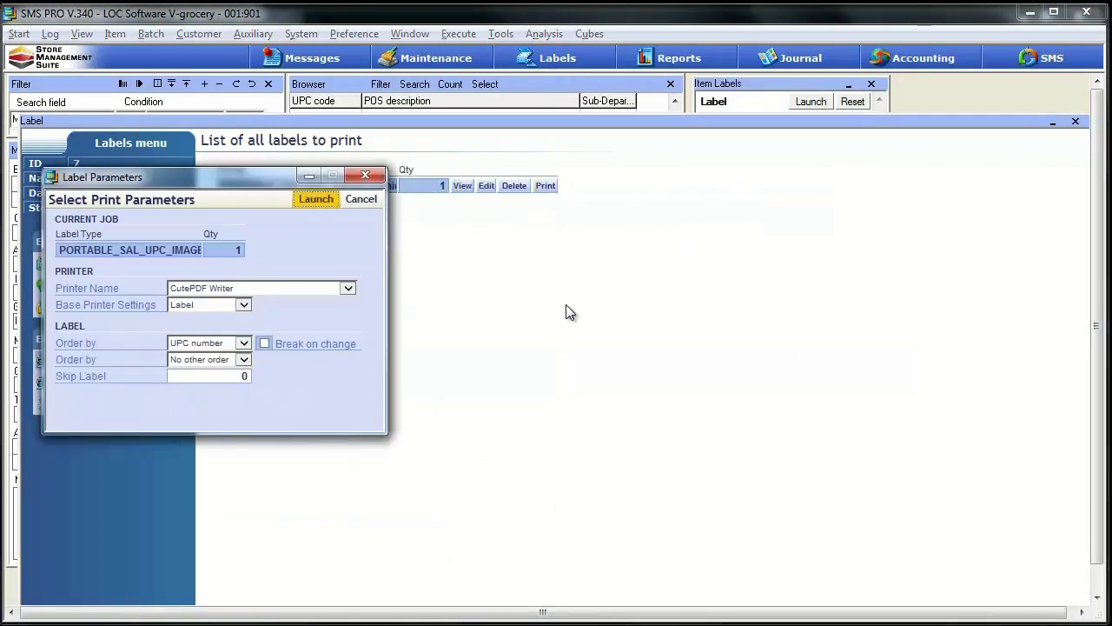
{"action": "left_click", "coordinate": [317, 201]}
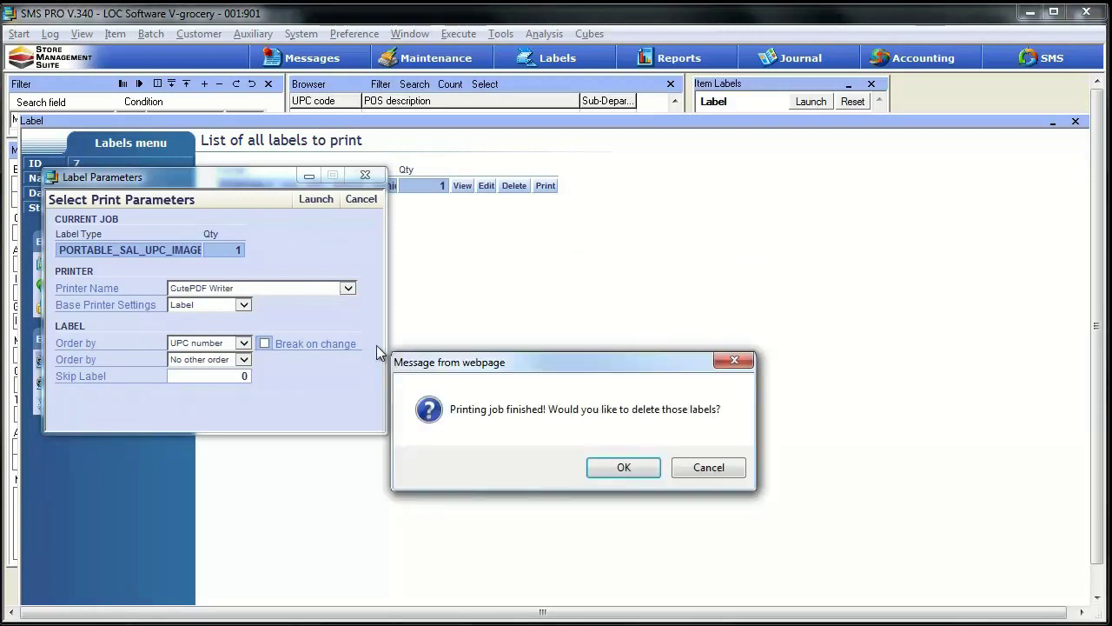
- Save the print output over LABEL.pdf on the Desktop, agree to delete the printed labels, and close the PDF viewer after checking the label
{"action": "left_click", "coordinate": [626, 470]}
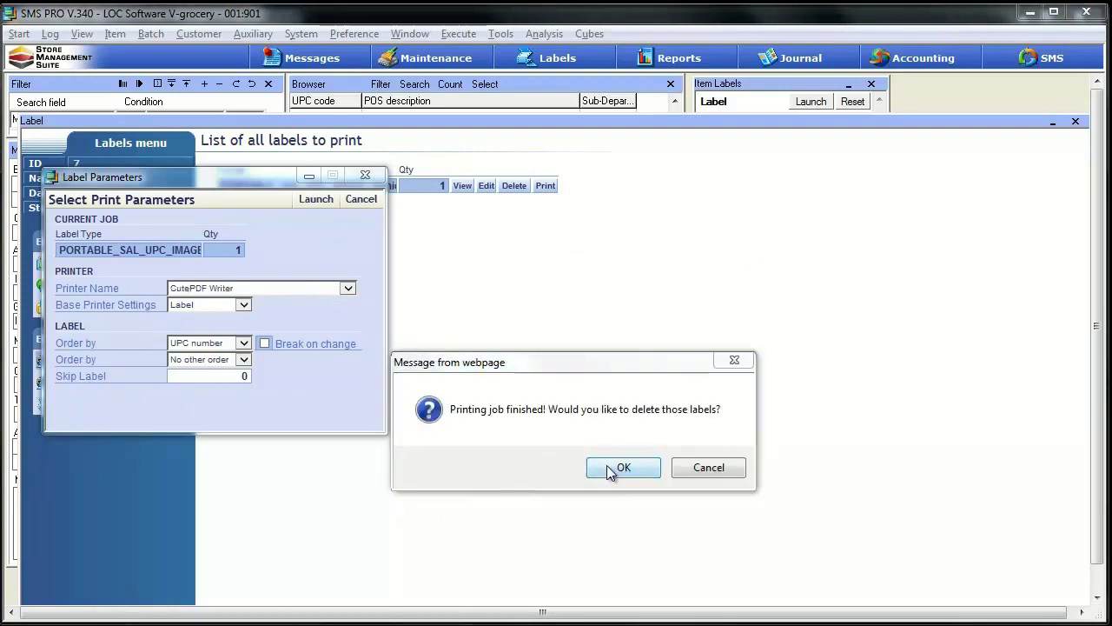
{"action": "left_click", "coordinate": [741, 413]}
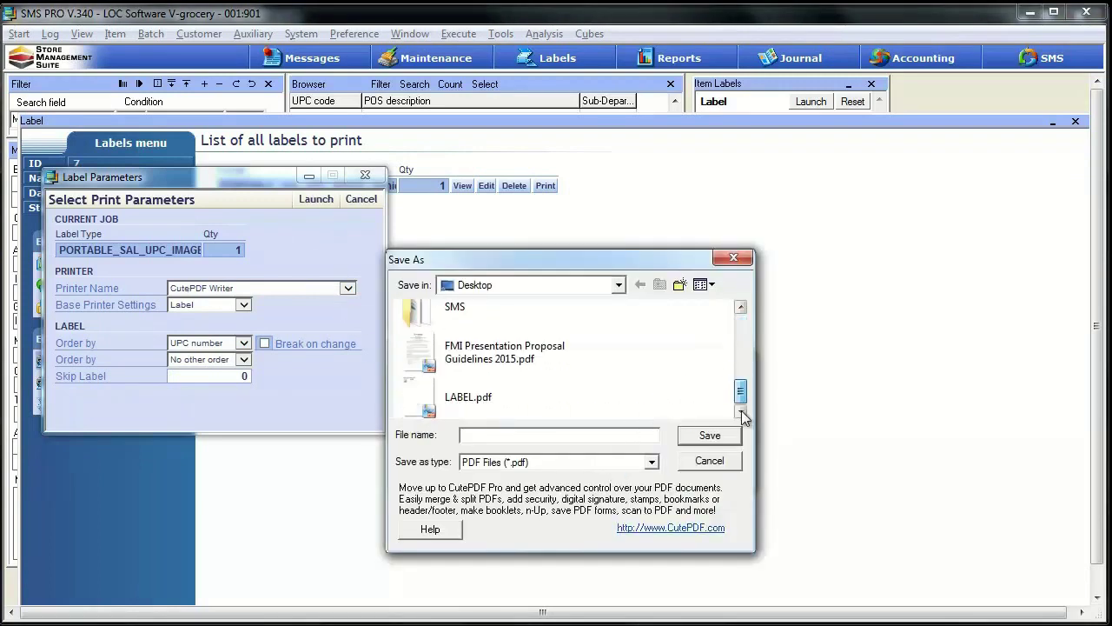
{"action": "double_click", "coordinate": [496, 408]}
{"action": "left_click", "coordinate": [616, 418]}
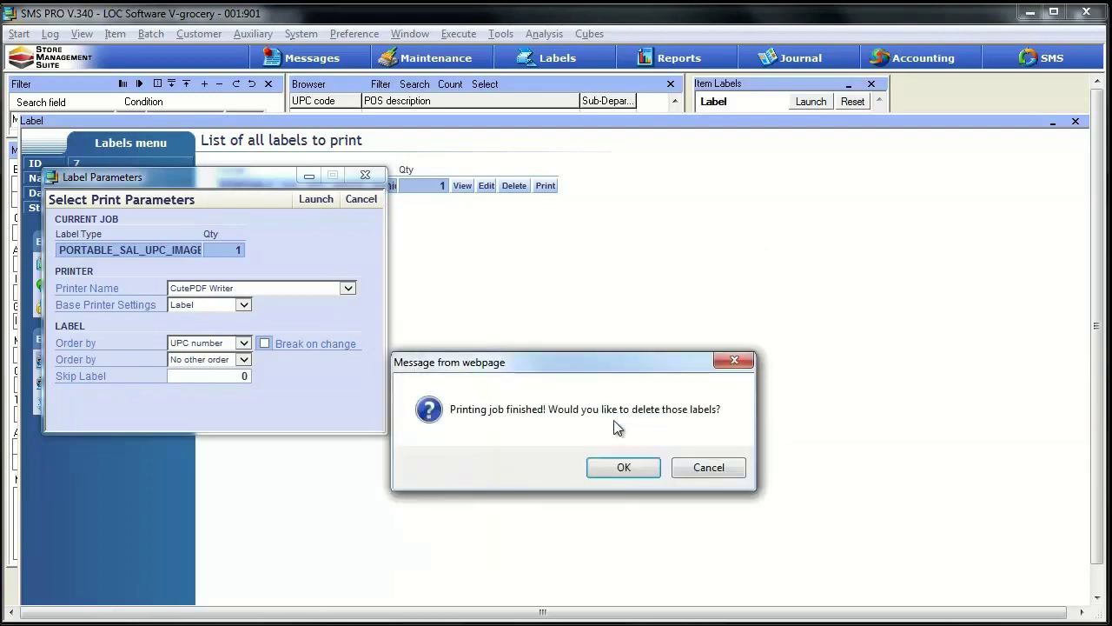
{"action": "left_click", "coordinate": [624, 467]}
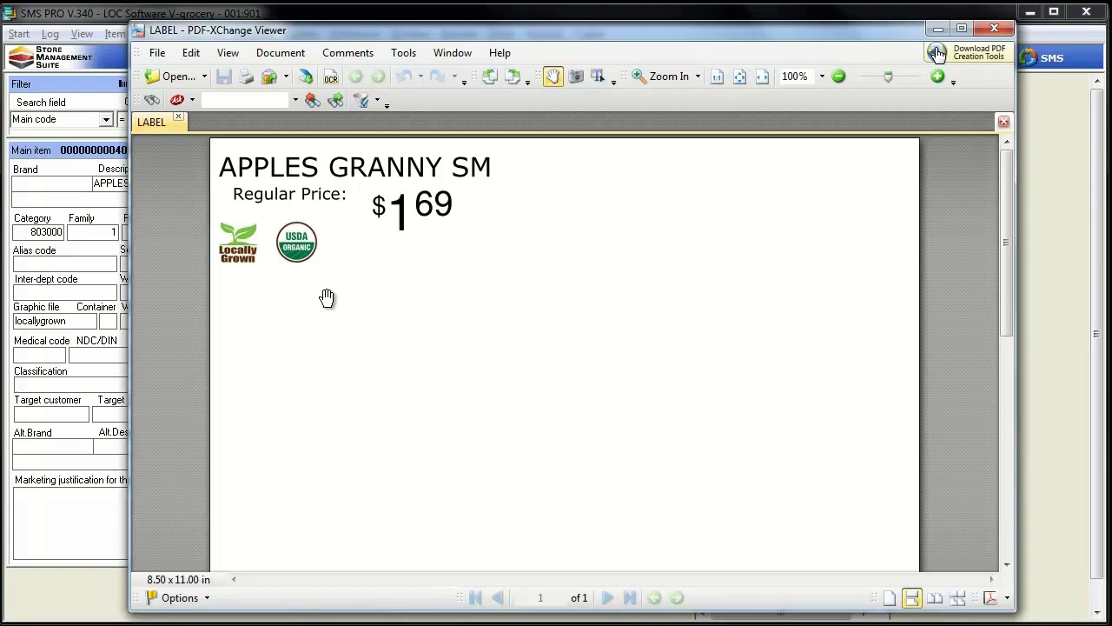
{"action": "key", "text": "alt+F4"}
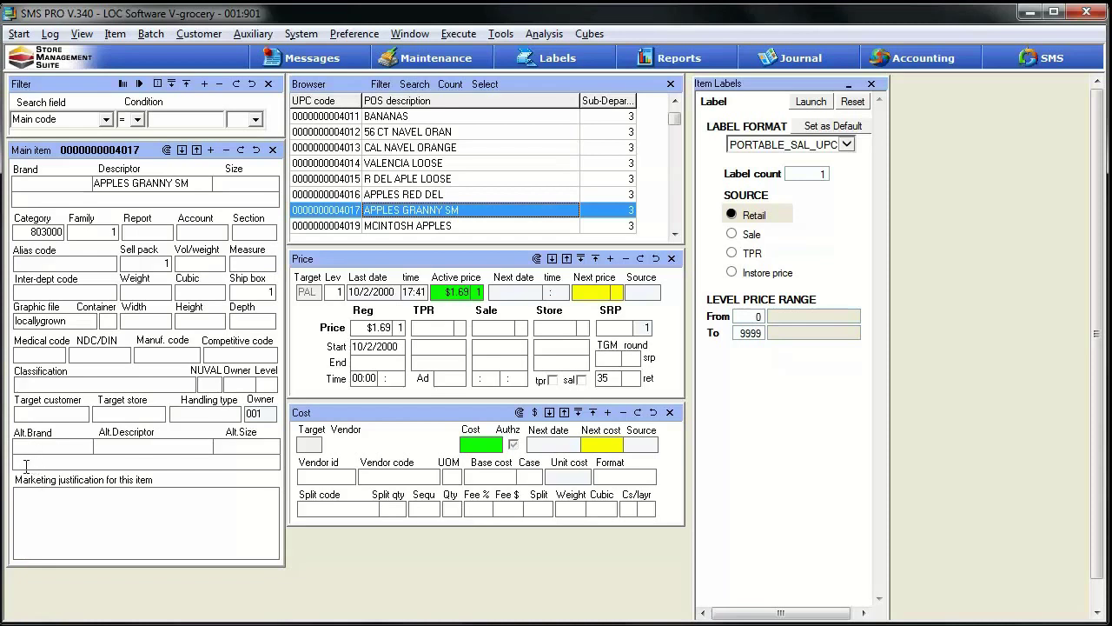
- Look up the database number of the blank field beneath Alt.Brand, enter usdaorganic there for APPLES GRANNY SM, and save the item
{"action": "left_click", "coordinate": [108, 120]}
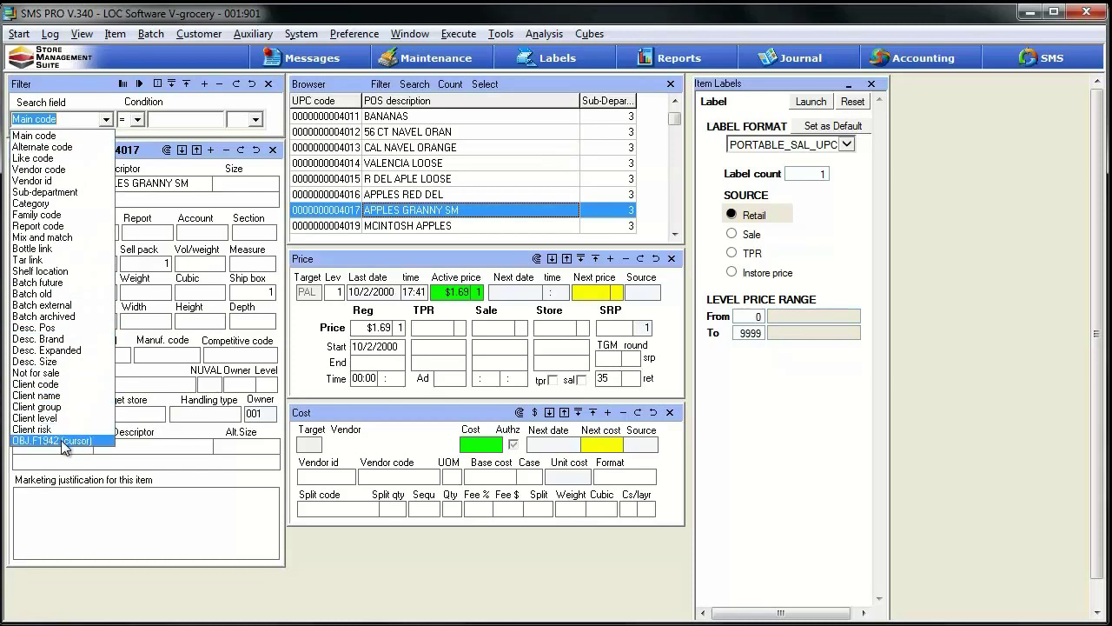
{"action": "left_click", "coordinate": [121, 442]}
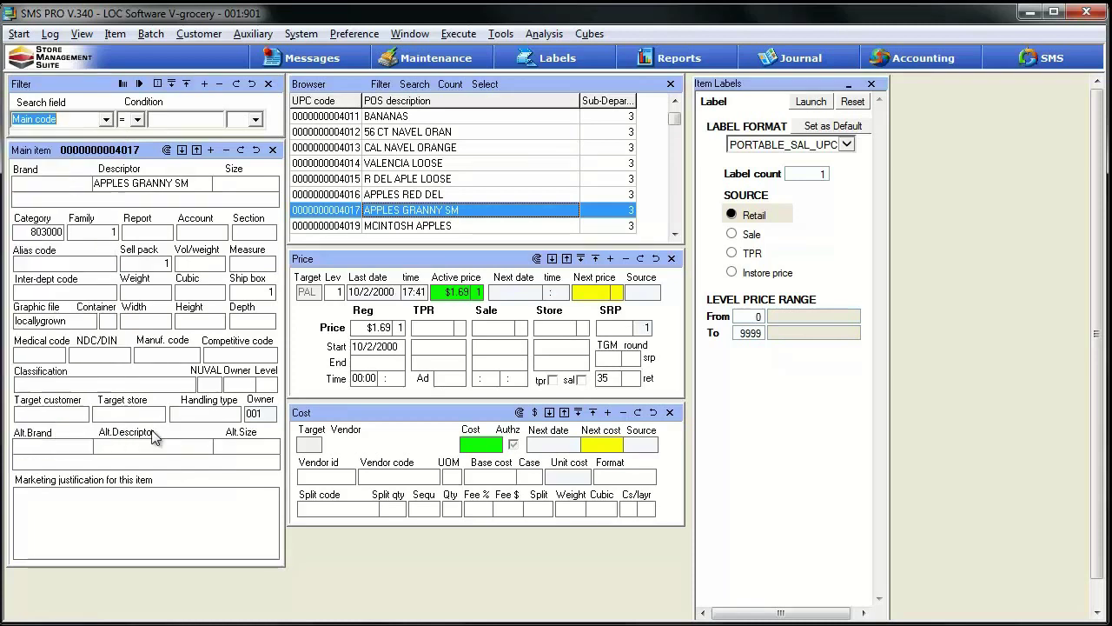
{"action": "left_click", "coordinate": [45, 463]}
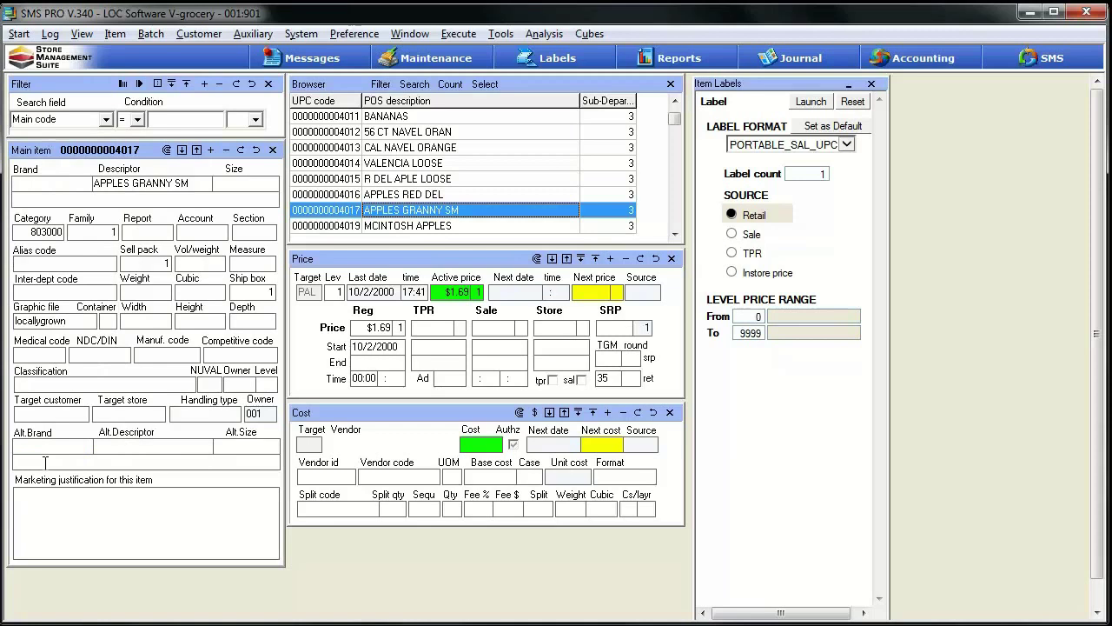
{"action": "type", "text": "usdaorganic"}
{"action": "left_click", "coordinate": [241, 153]}
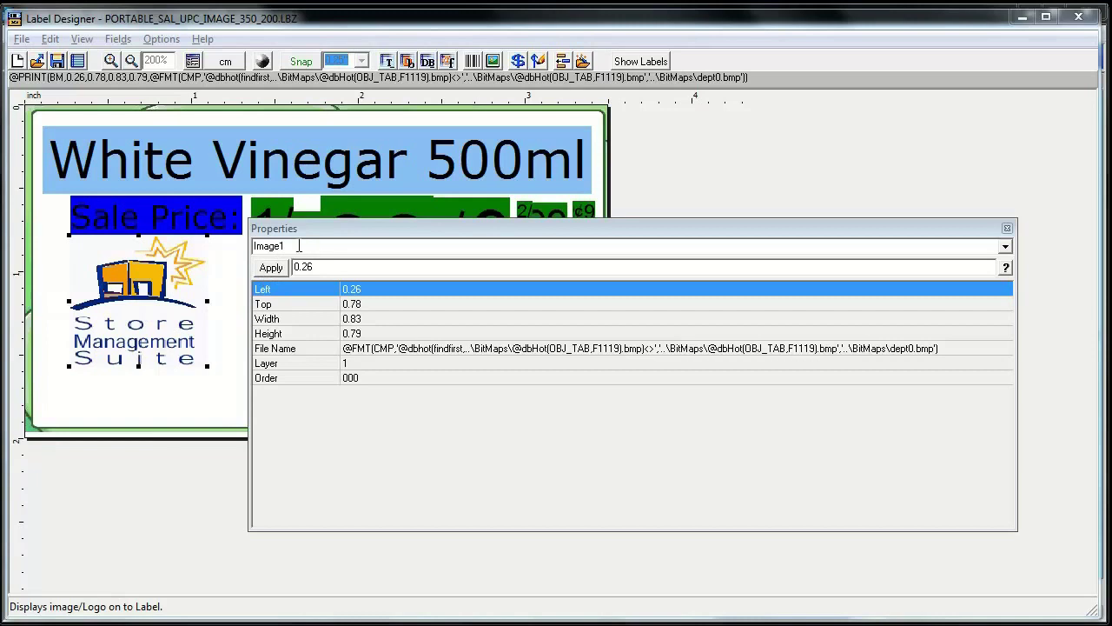
- In Label Designer, add a second image field below the logo and shrink it to about 0.84 by 0.49 inches
{"action": "left_click", "coordinate": [214, 176]}
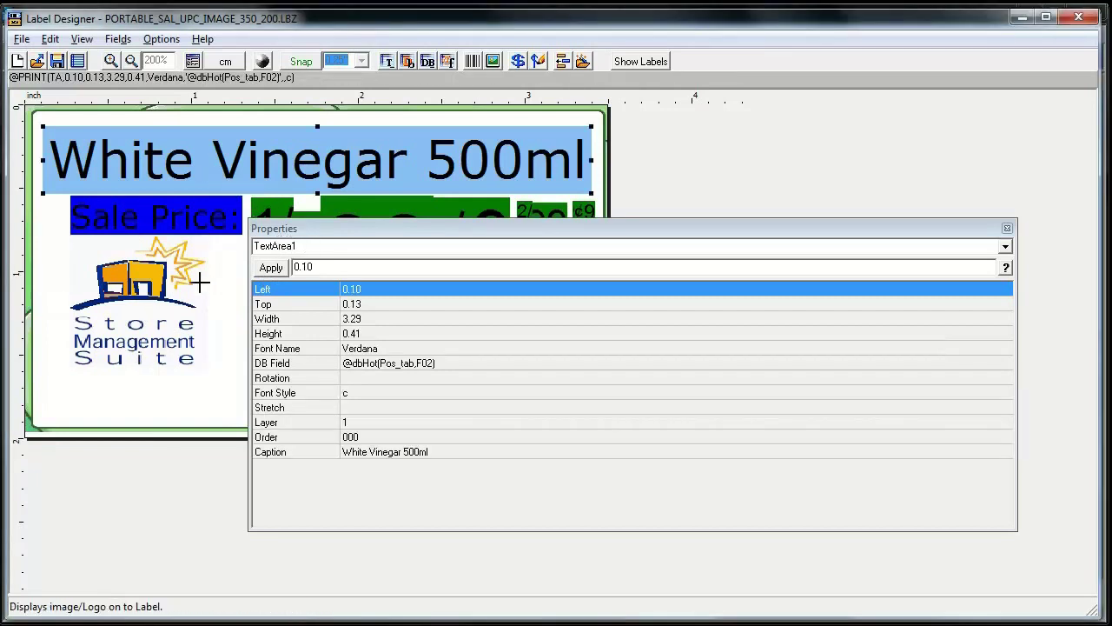
{"action": "left_click", "coordinate": [176, 291]}
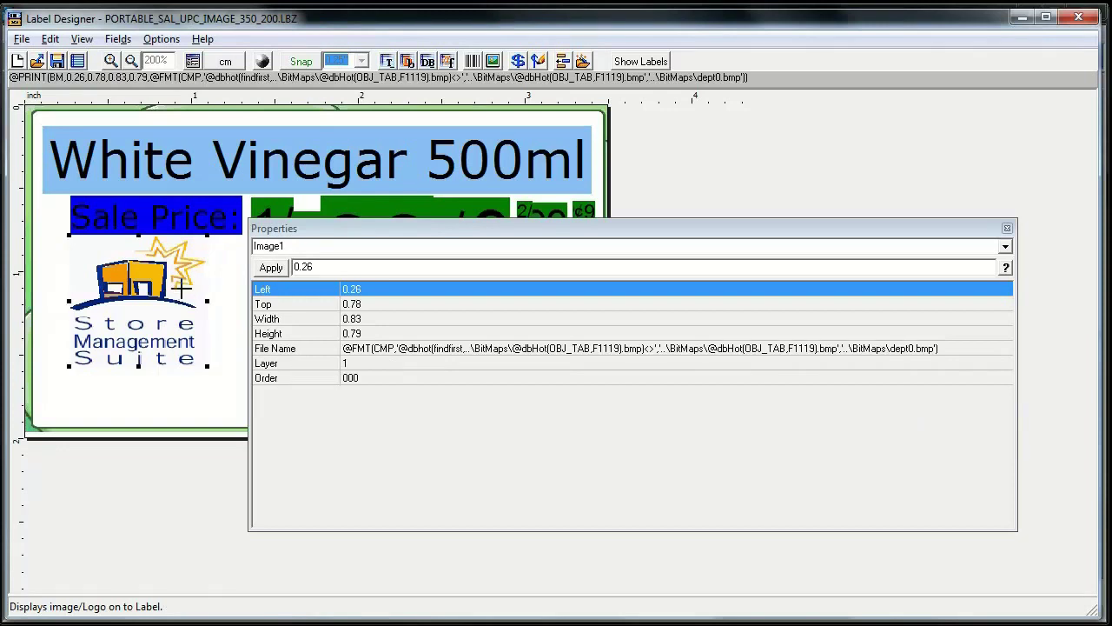
{"action": "left_click", "coordinate": [120, 40]}
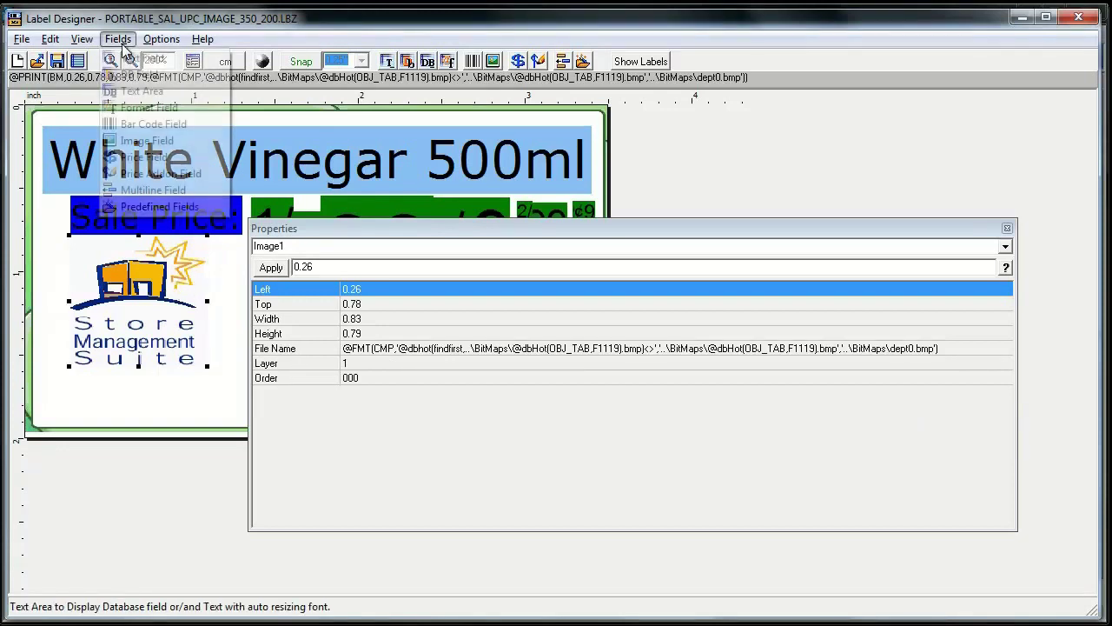
{"action": "left_click", "coordinate": [146, 139]}
{"action": "left_click_drag", "start_coordinate": [292, 227], "coordinate": [516, 247]}
{"action": "left_click_drag", "start_coordinate": [232, 272], "coordinate": [234, 310]}
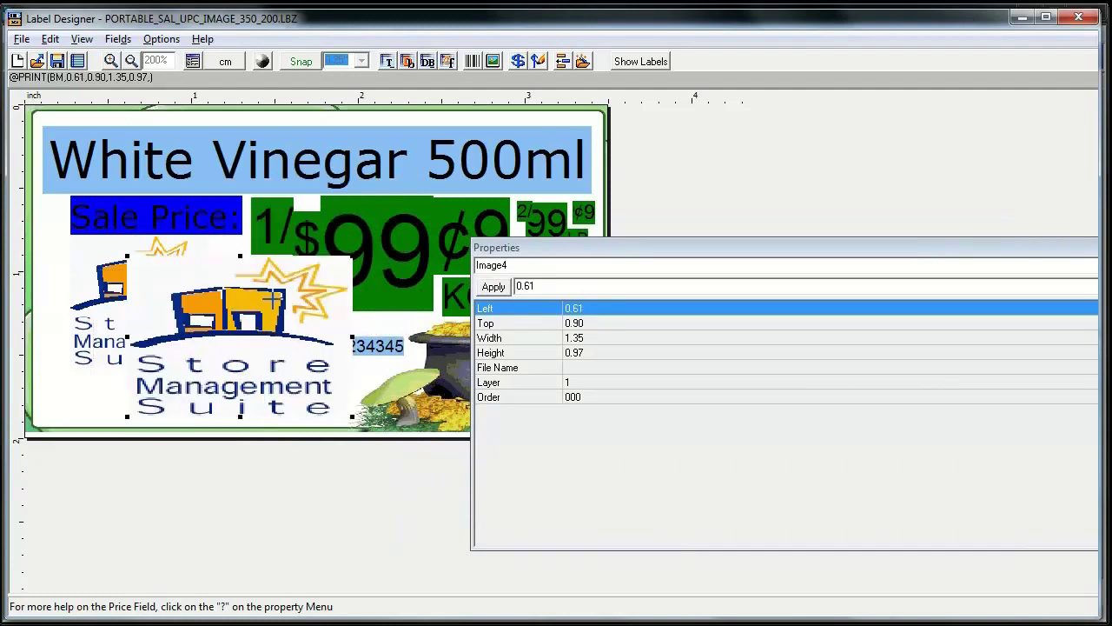
{"action": "left_click_drag", "start_coordinate": [346, 259], "coordinate": [266, 336]}
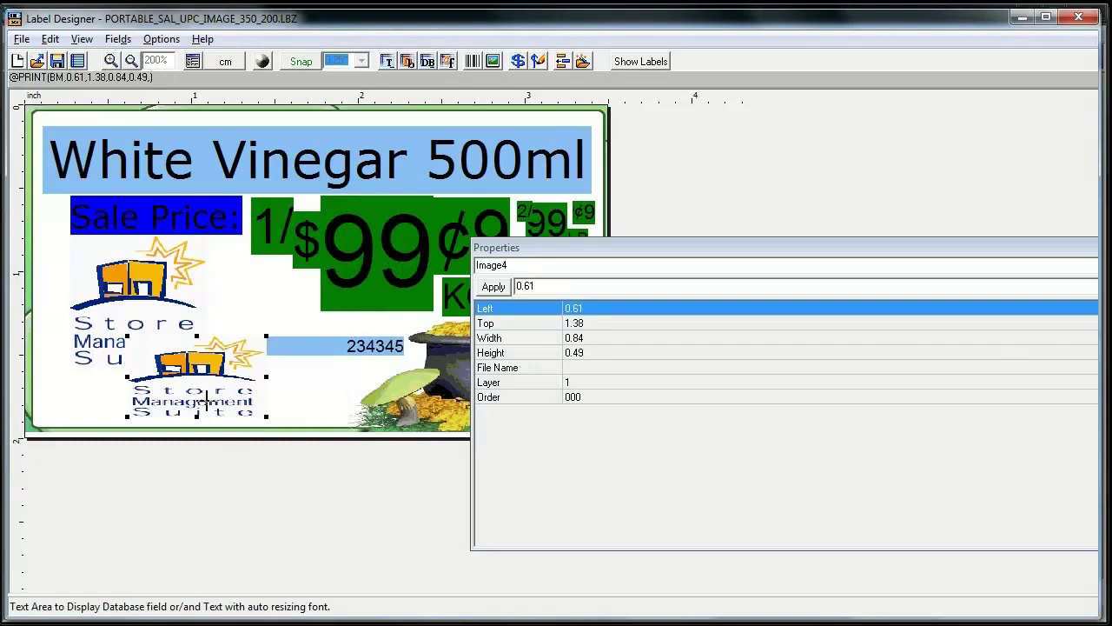
- Copy the File Name expression from the original logo image into the new image field's File Name property
{"action": "left_click", "coordinate": [178, 331]}
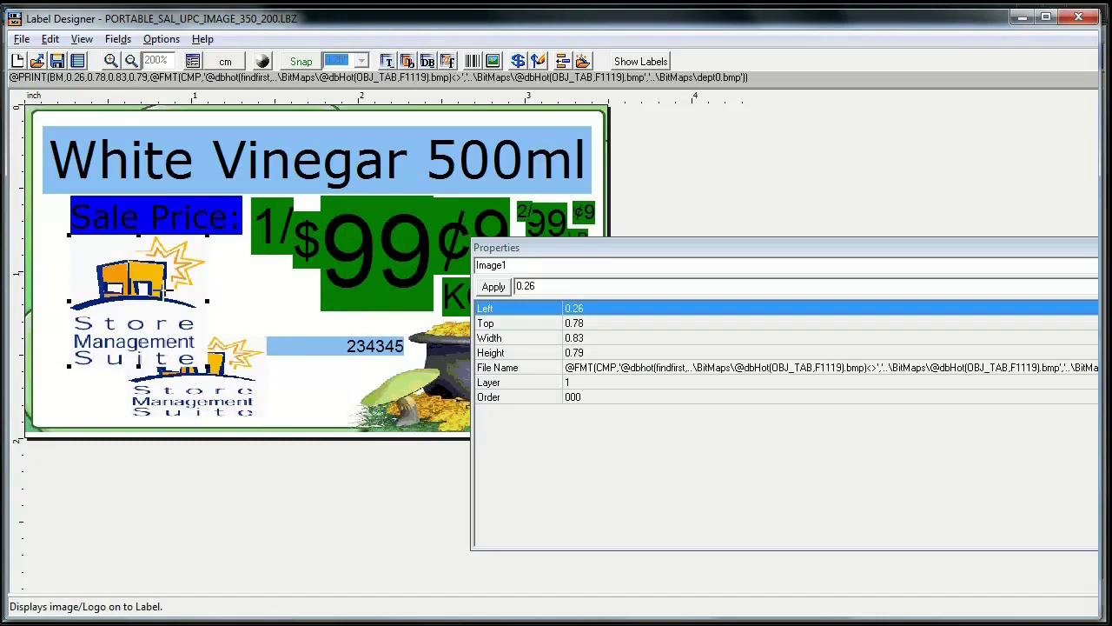
{"action": "left_click", "coordinate": [190, 385]}
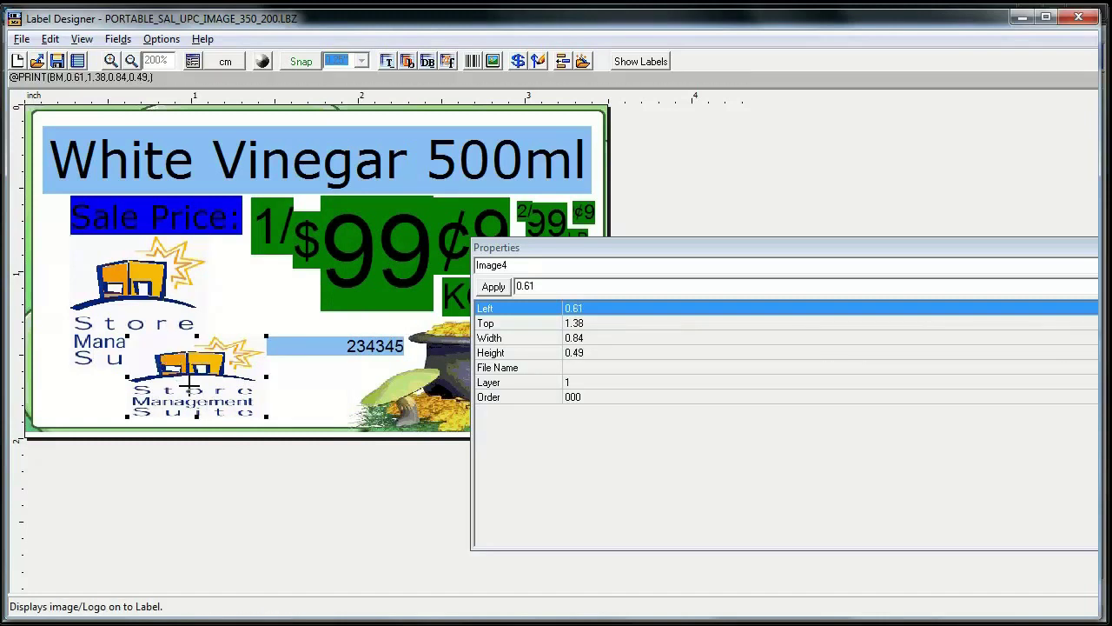
{"action": "left_click", "coordinate": [165, 283]}
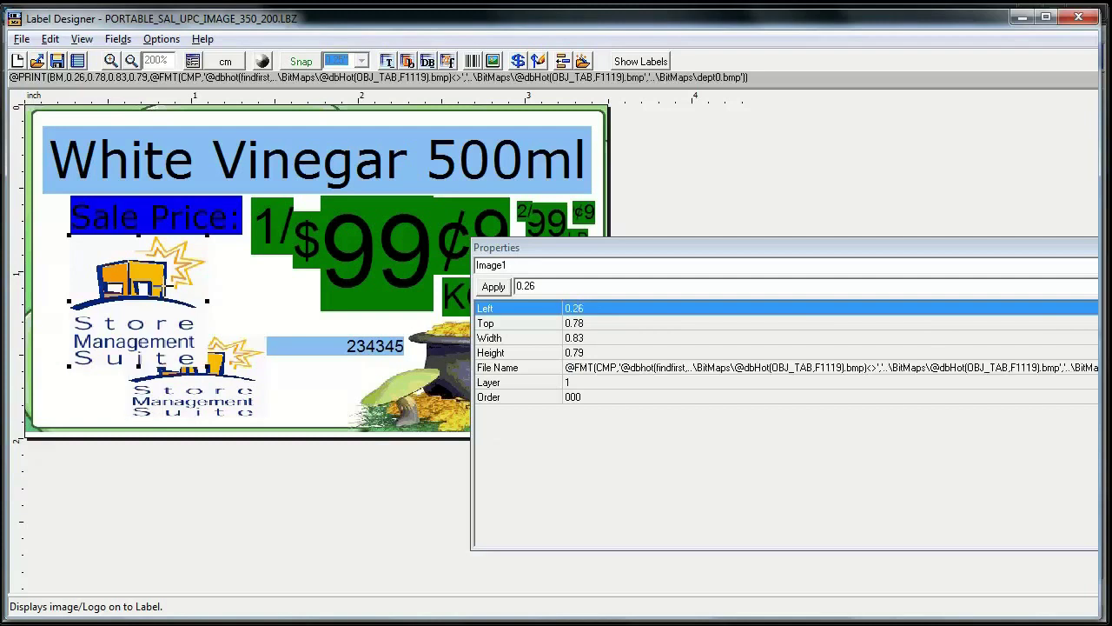
{"action": "left_click", "coordinate": [604, 372]}
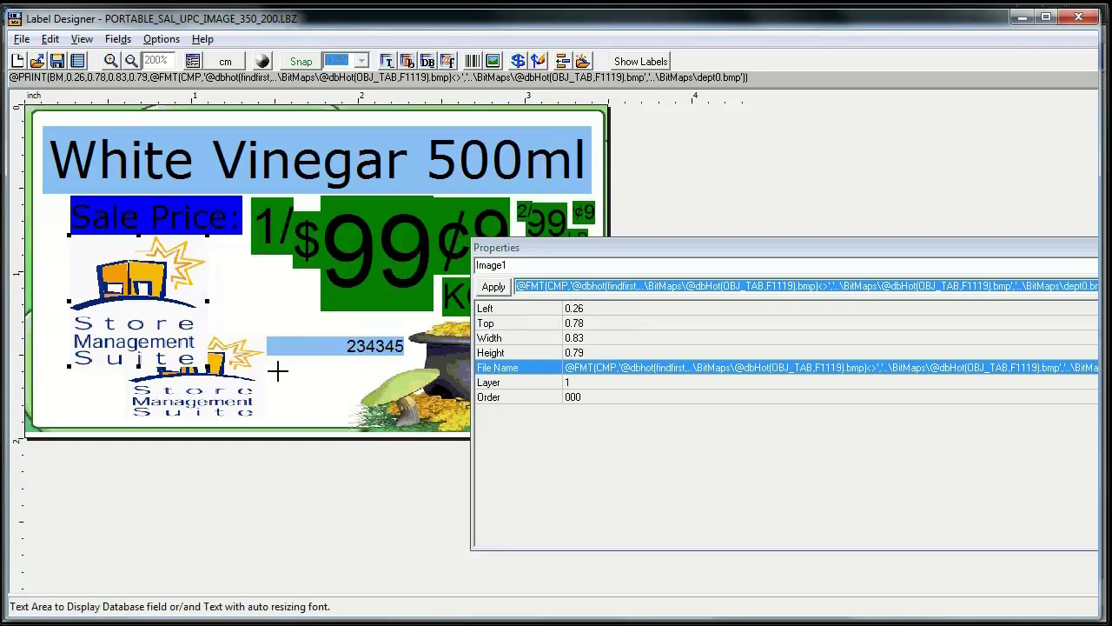
{"action": "left_click", "coordinate": [242, 381]}
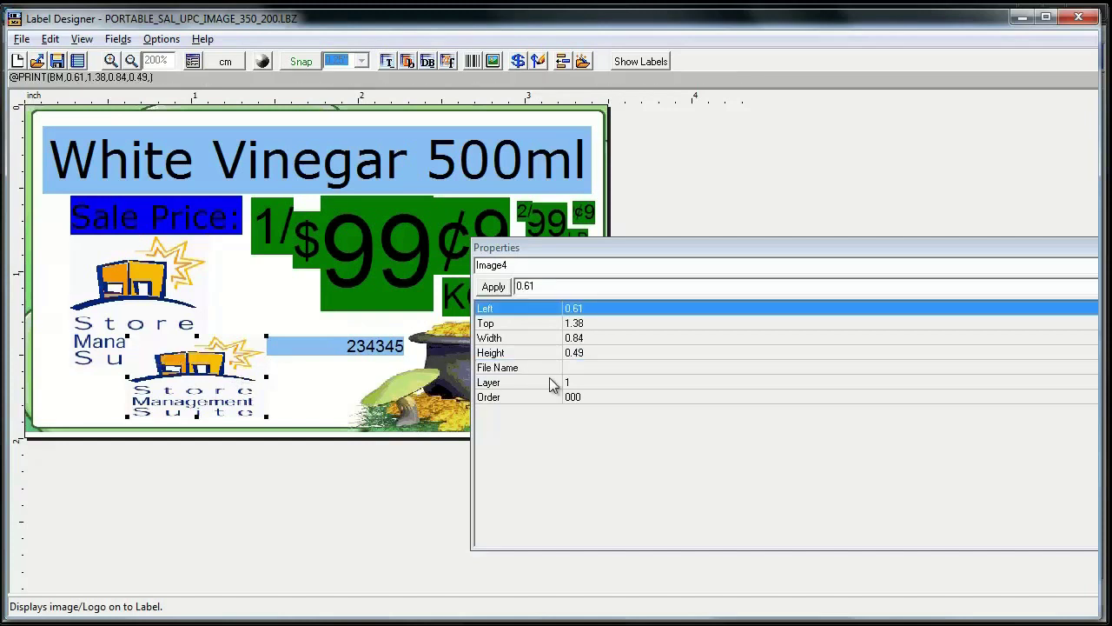
{"action": "left_click", "coordinate": [591, 369]}
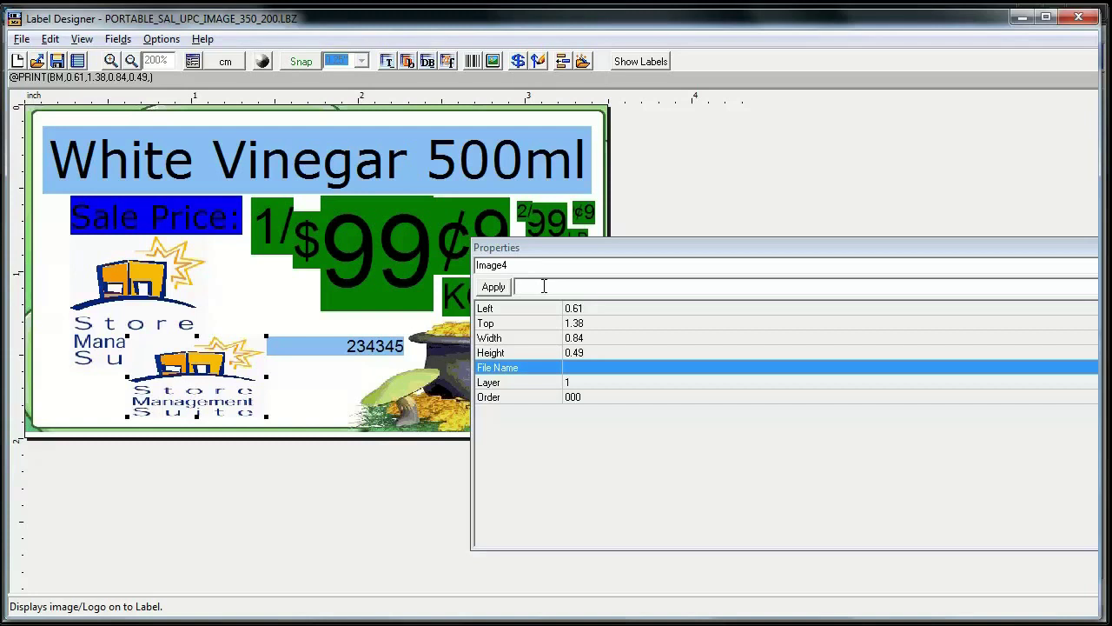
{"action": "key", "text": "ctrl+v"}
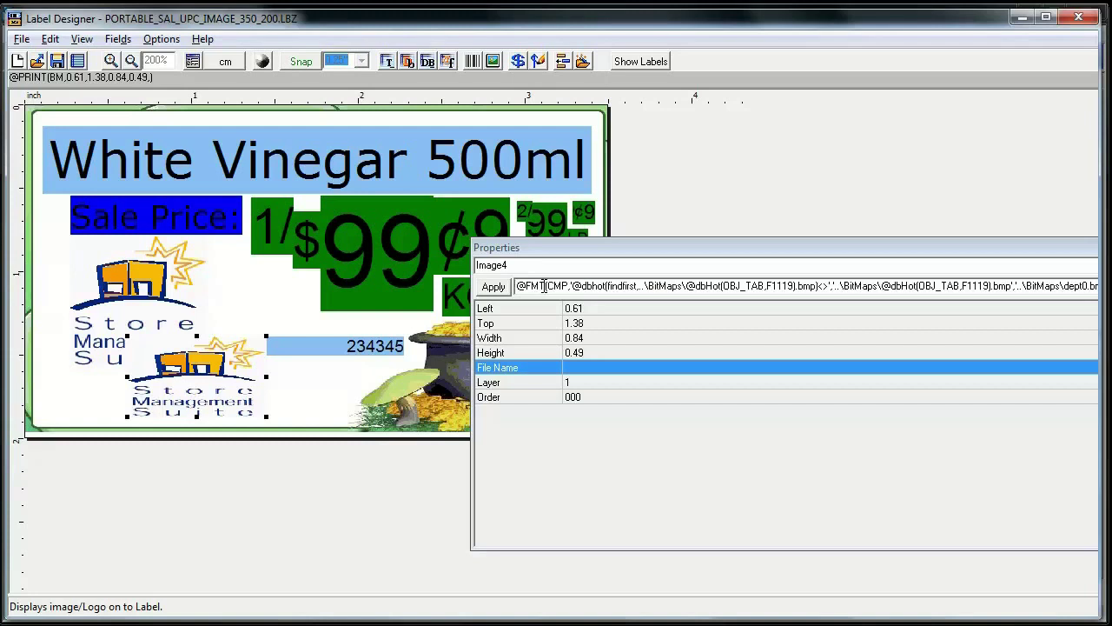
- Replace both F1119 references with F1942 in the new image's File Name expression and apply the change
{"action": "left_click_drag", "start_coordinate": [627, 249], "coordinate": [436, 215]}
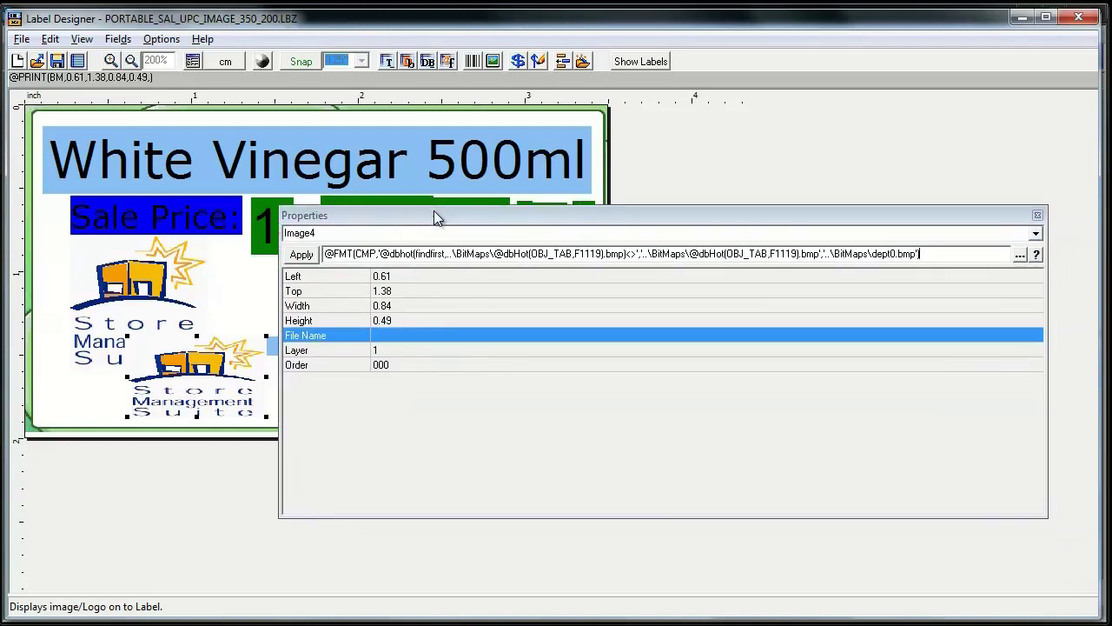
{"action": "double_click", "coordinate": [588, 255]}
{"action": "key", "text": "Right"}
{"action": "key", "text": "BackSpace"}
{"action": "key", "text": "BackSpace"}
{"action": "key", "text": "BackSpace"}
{"action": "type", "text": "942"}
{"action": "key", "text": "BackSpace"}
{"action": "key", "text": "BackSpace"}
{"action": "key", "text": "BackSpace"}
{"action": "type", "text": "942"}
{"action": "left_click", "coordinate": [302, 254]}
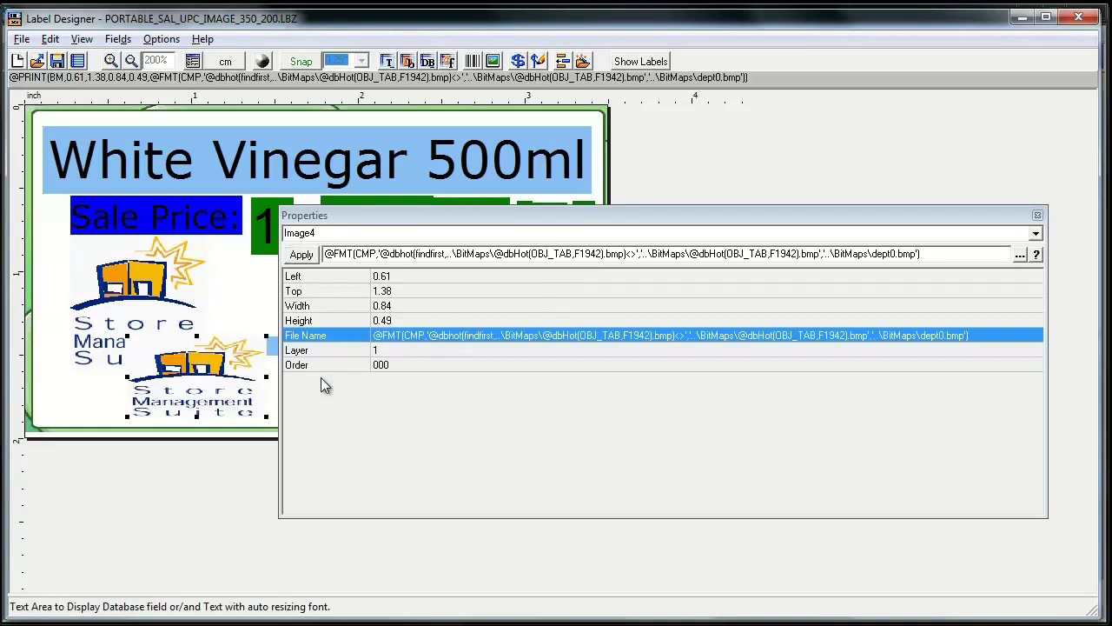